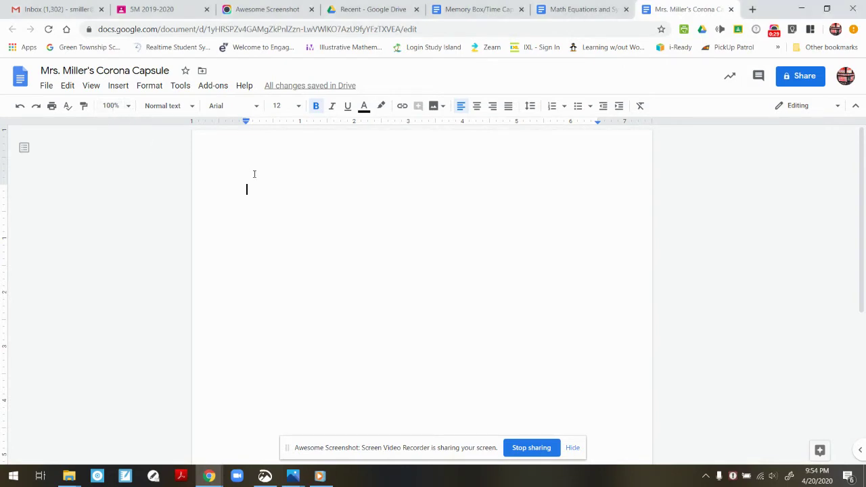
# Type bold labels A and B, spaced apart two tab stops in, and start a new line.
pyautogui.press('Tab')
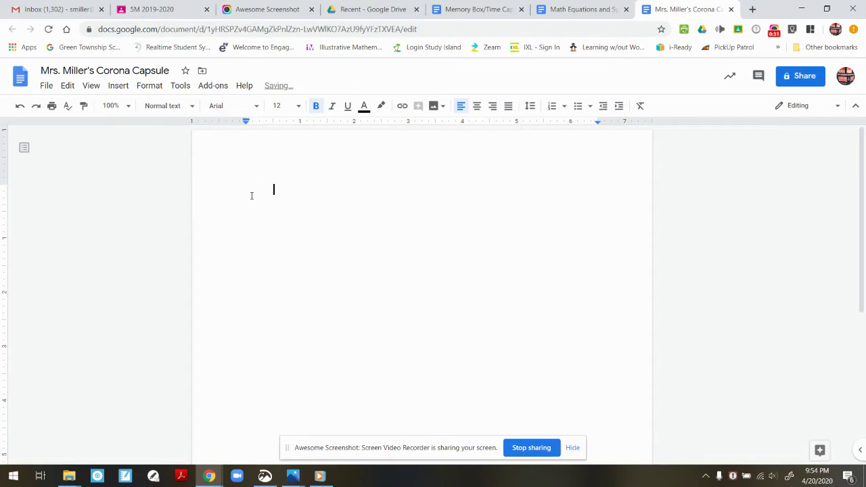
pyautogui.press('Tab')
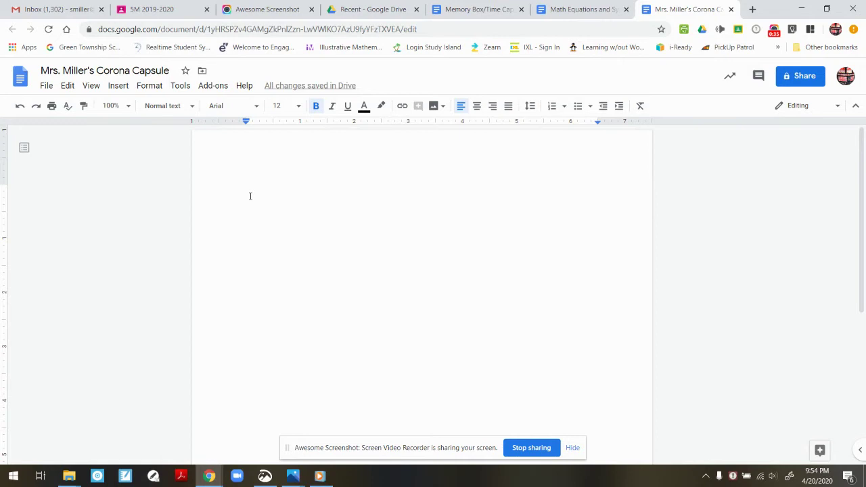
pyautogui.write('A ')
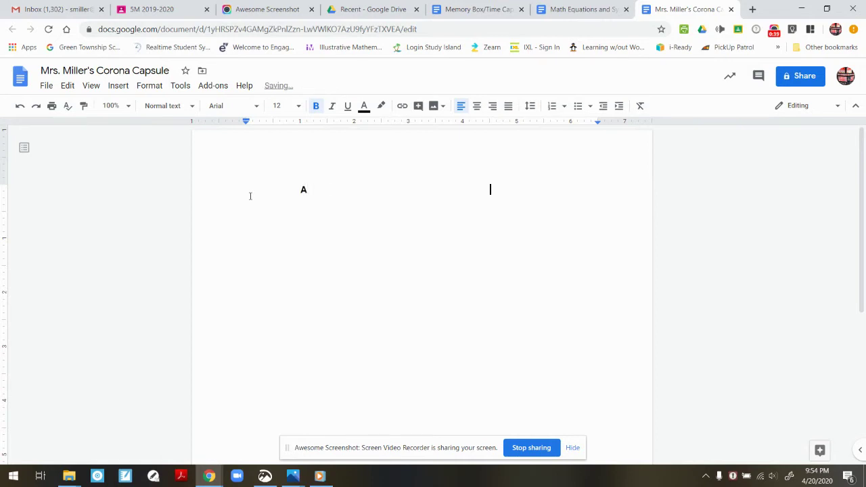
pyautogui.write('B')
pyautogui.press('Return')
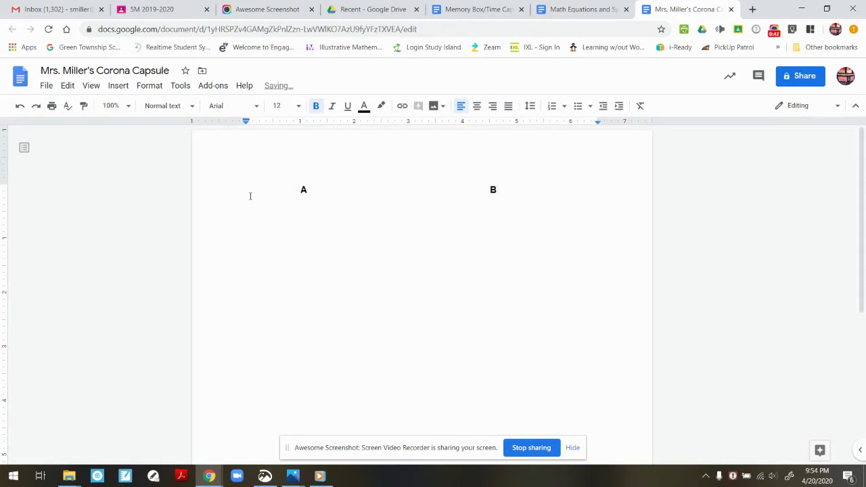
# Draw a rectangle with transparent fill in a new drawing and save it into the document.
pyautogui.click(116, 87)
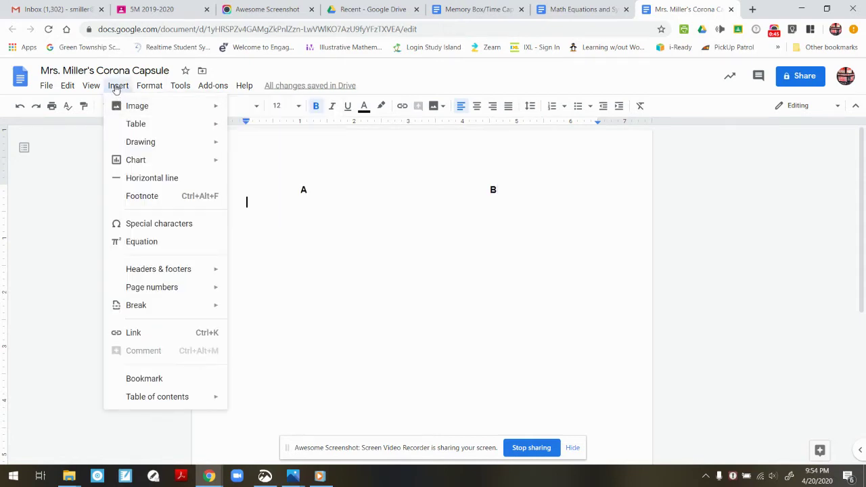
pyautogui.moveTo(135, 160)
pyautogui.moveTo(139, 142)
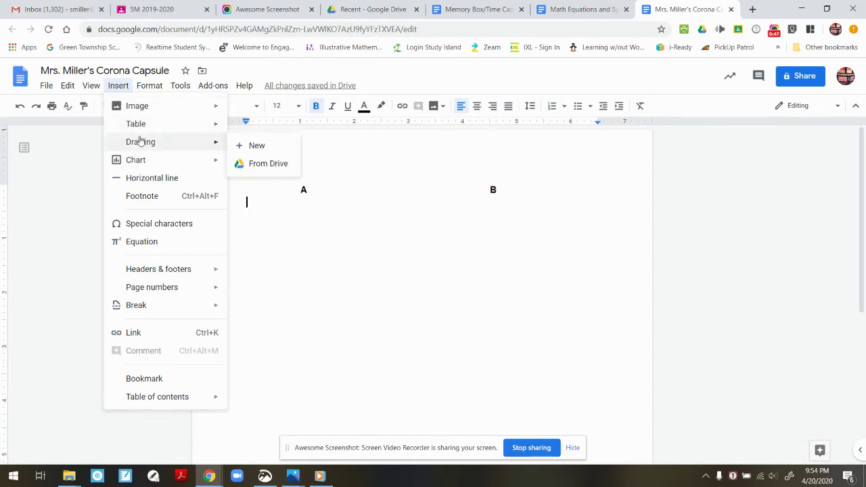
pyautogui.click(257, 147)
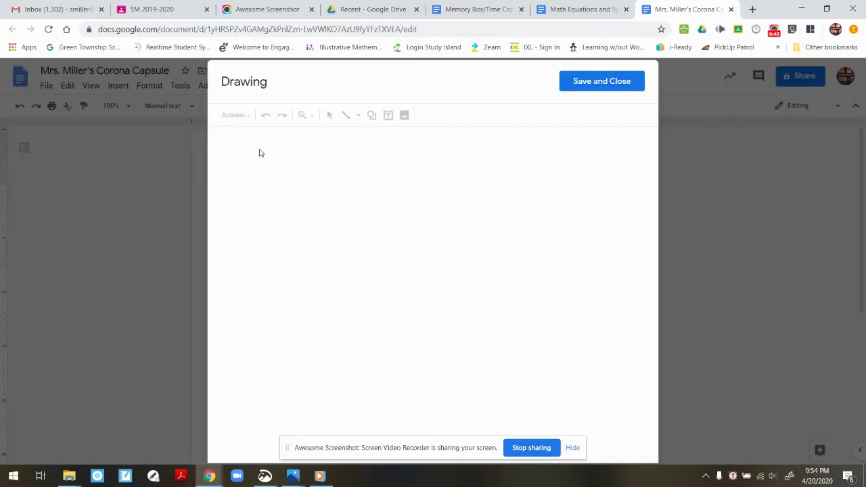
pyautogui.click(372, 115)
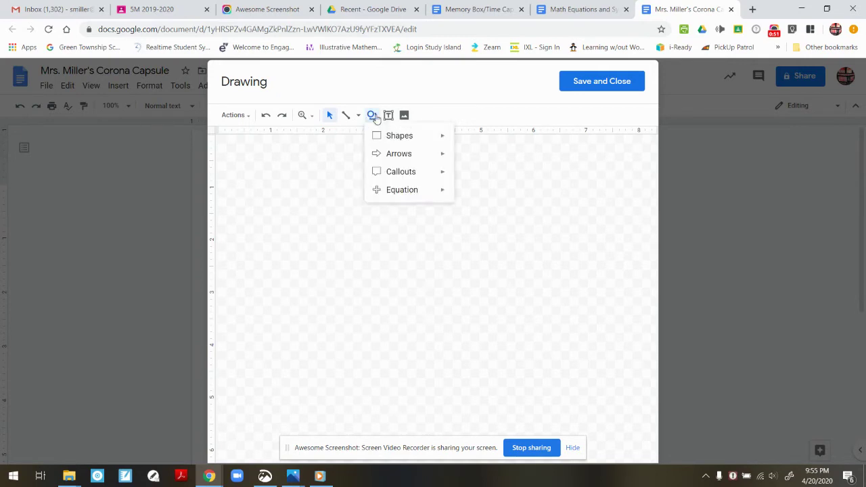
pyautogui.moveTo(386, 163)
pyautogui.moveTo(389, 136)
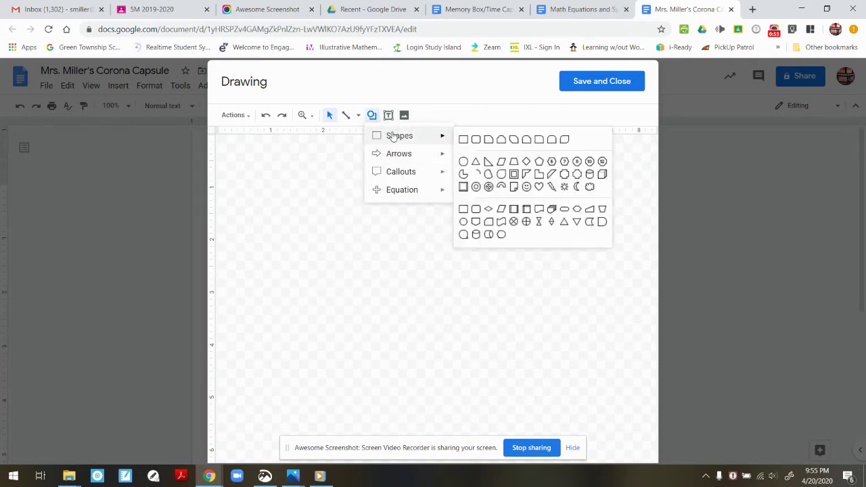
pyautogui.click(461, 140)
pyautogui.moveTo(264, 156); pyautogui.dragTo(371, 198)
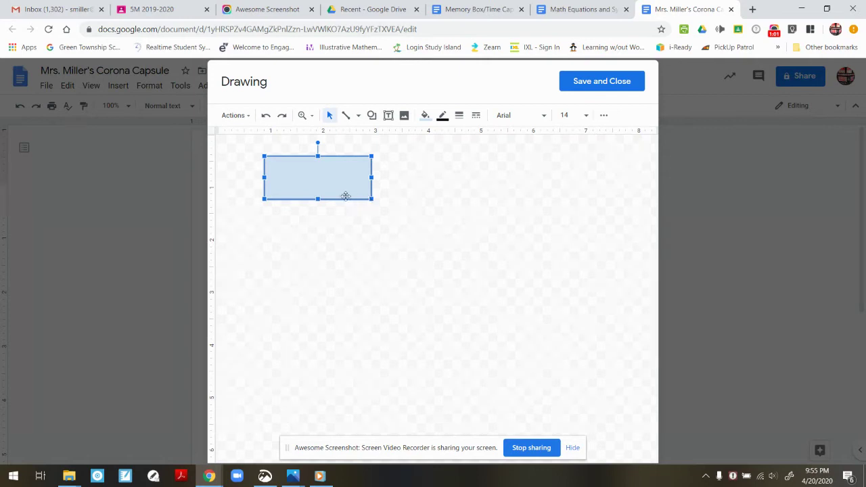
pyautogui.click(425, 115)
pyautogui.click(458, 163)
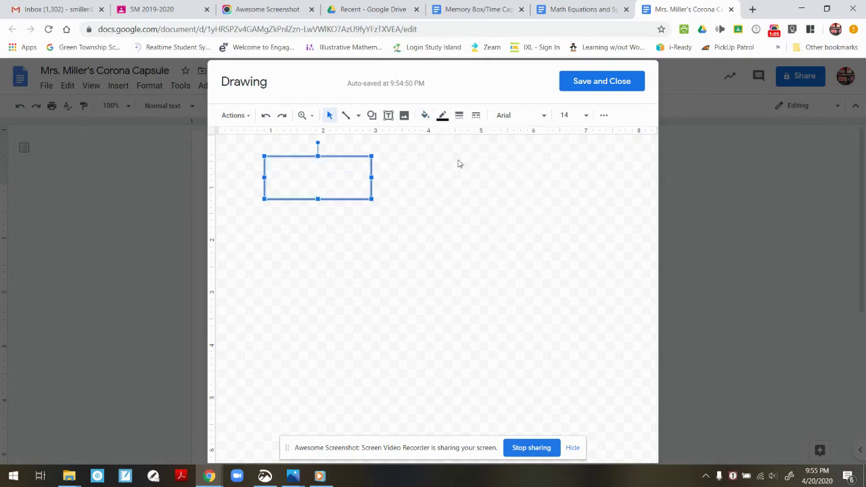
pyautogui.click(594, 81)
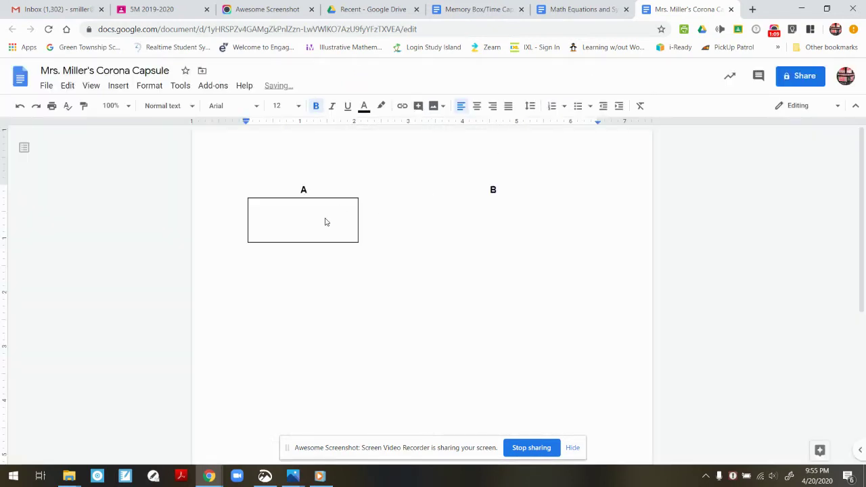
# Set the rectangle to wrap text and restore labels A and B on their own line.
pyautogui.click(325, 222)
pyautogui.click(328, 261)
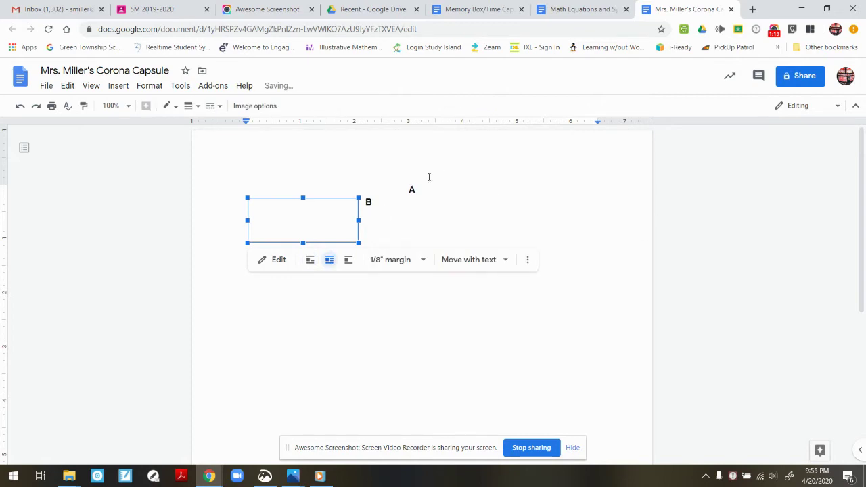
pyautogui.click(363, 192)
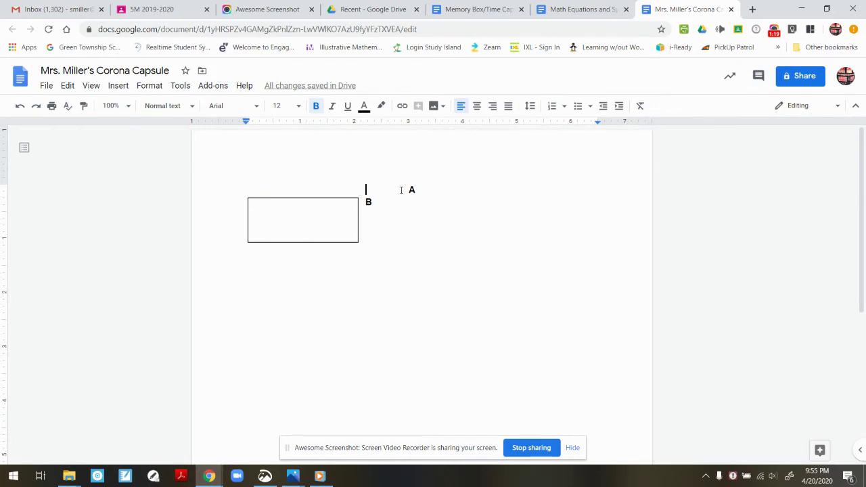
pyautogui.press('Delete')
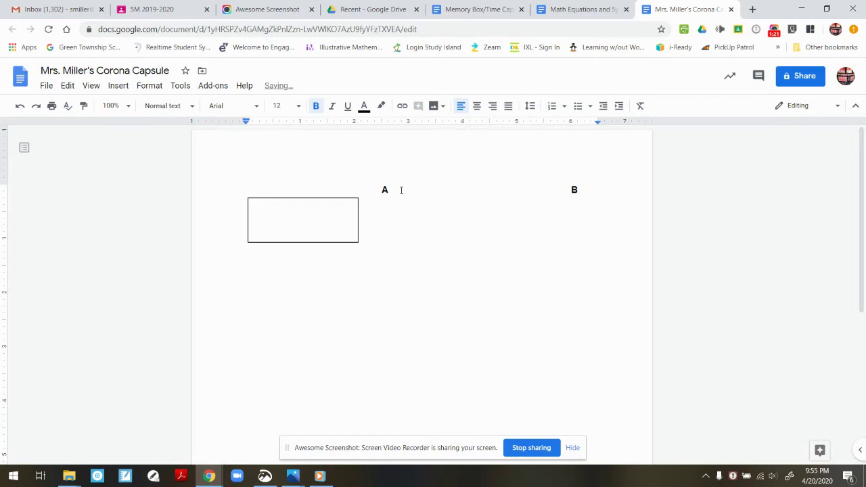
pyautogui.press('Delete')
pyautogui.click(551, 189)
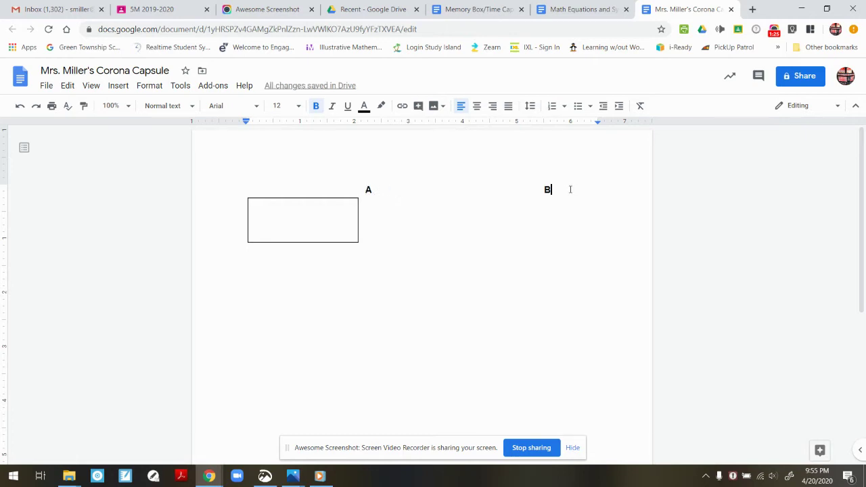
pyautogui.press('Return')
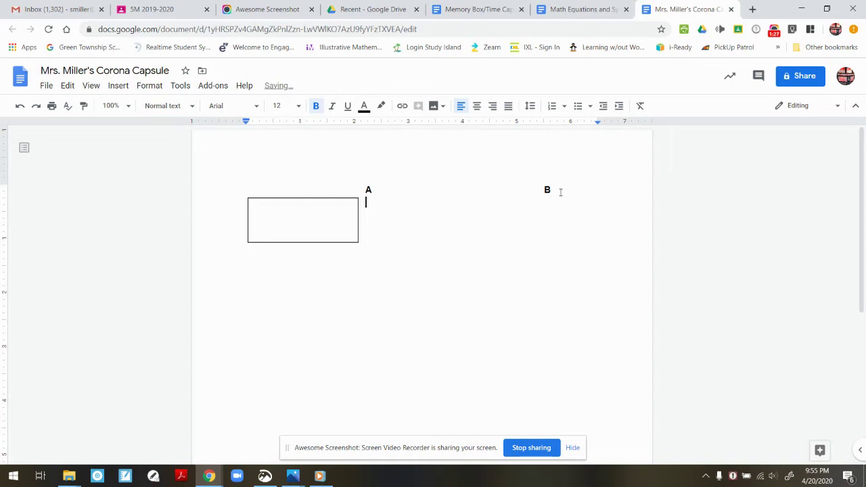
# Move the rectangle down below the labels and shift the labels right a tab stop.
pyautogui.hotkey('shift', 'Right')
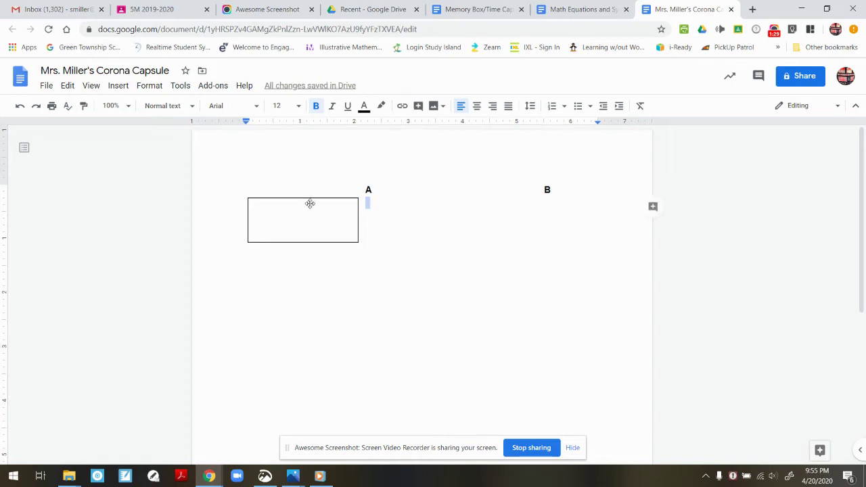
pyautogui.click(310, 203)
pyautogui.moveTo(310, 203); pyautogui.dragTo(305, 221)
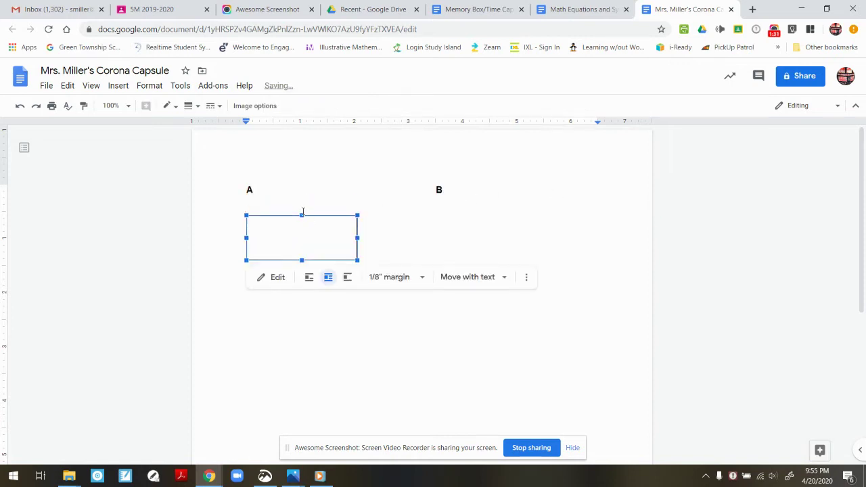
pyautogui.click(240, 189)
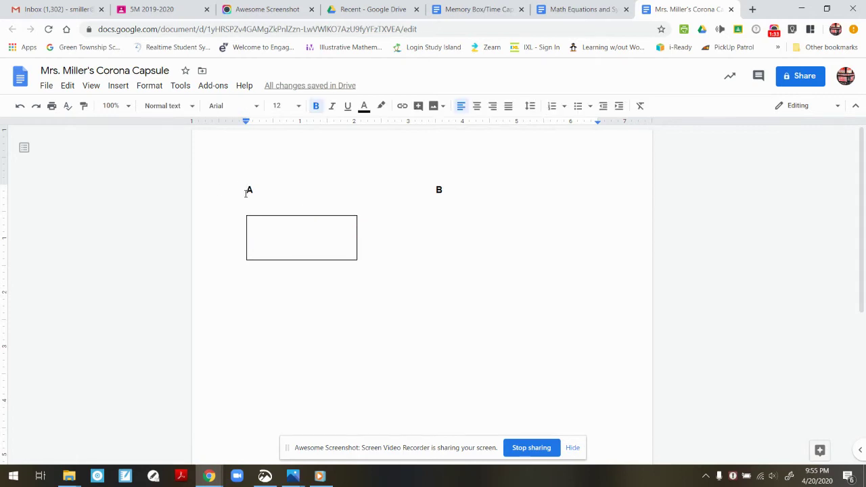
pyautogui.press('Tab')
pyautogui.press('Tab')
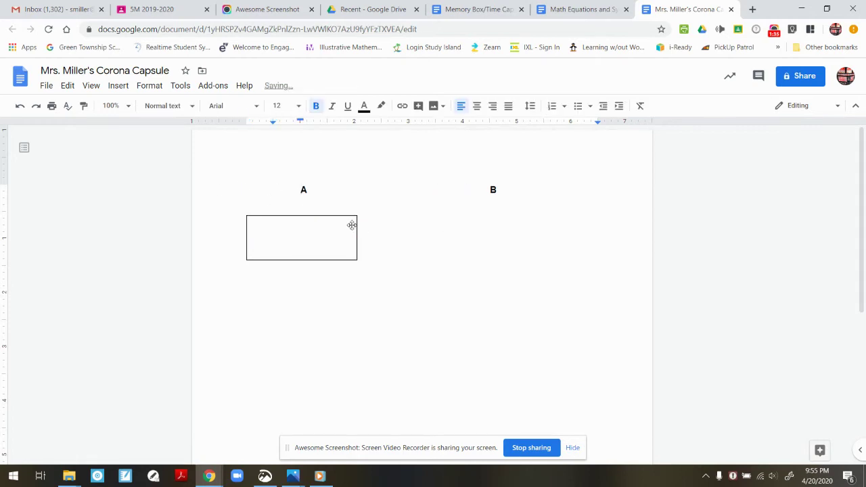
# Copy rectangle A and paste a duplicate beside it under label B.
pyautogui.click(355, 219)
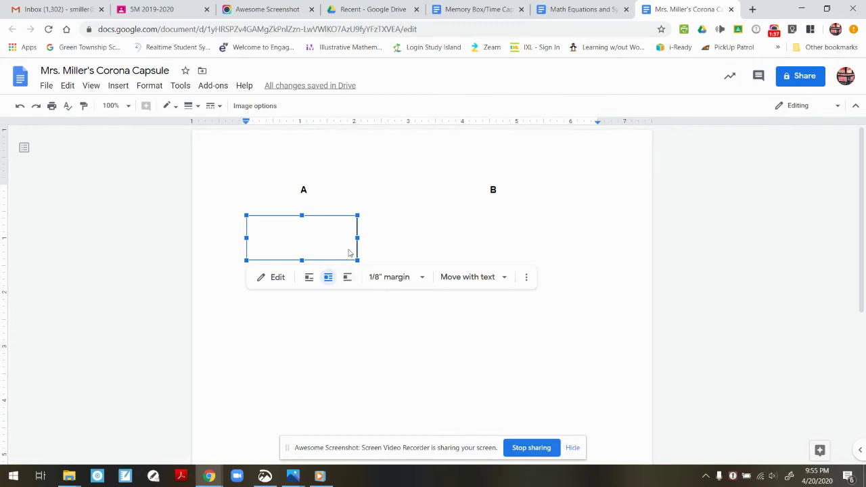
pyautogui.rightClick(355, 237)
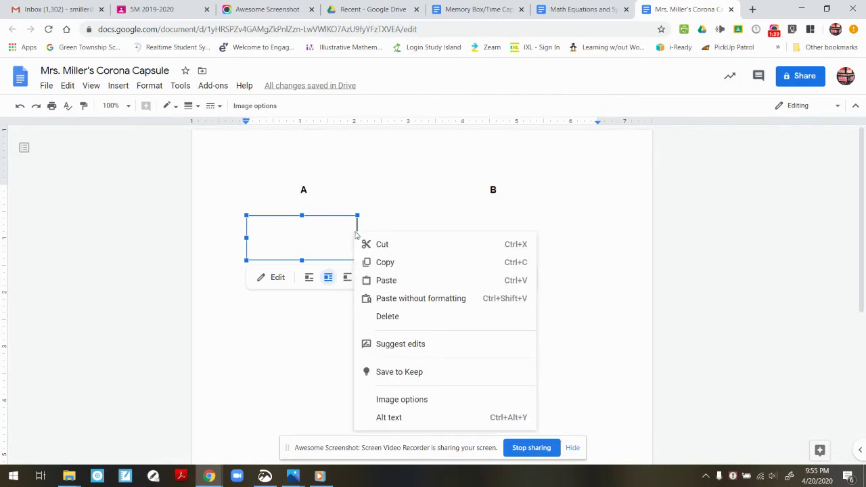
pyautogui.click(386, 262)
pyautogui.click(418, 222)
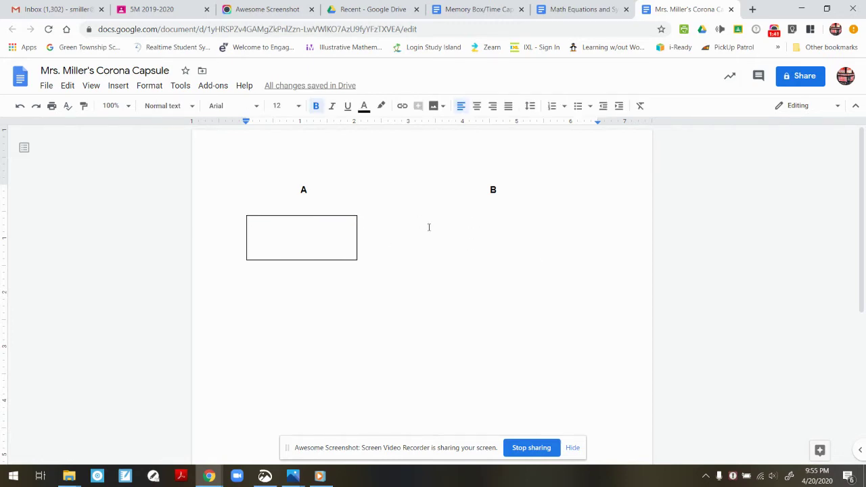
pyautogui.rightClick(442, 222)
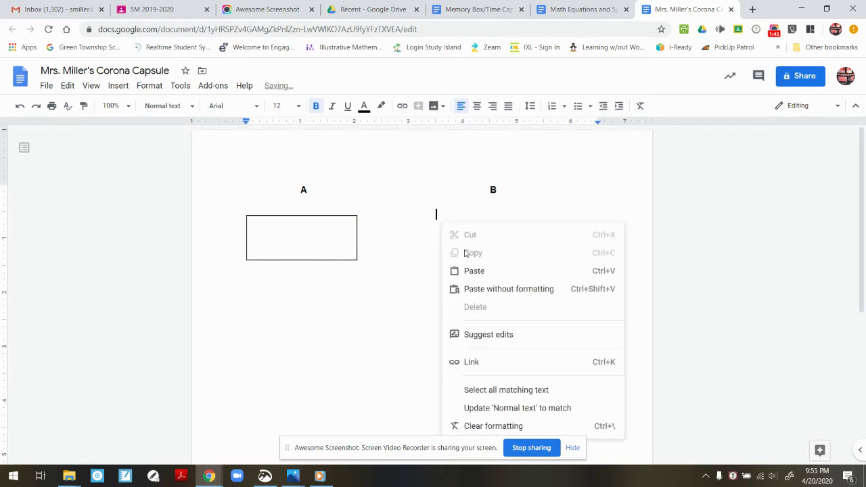
pyautogui.click(469, 268)
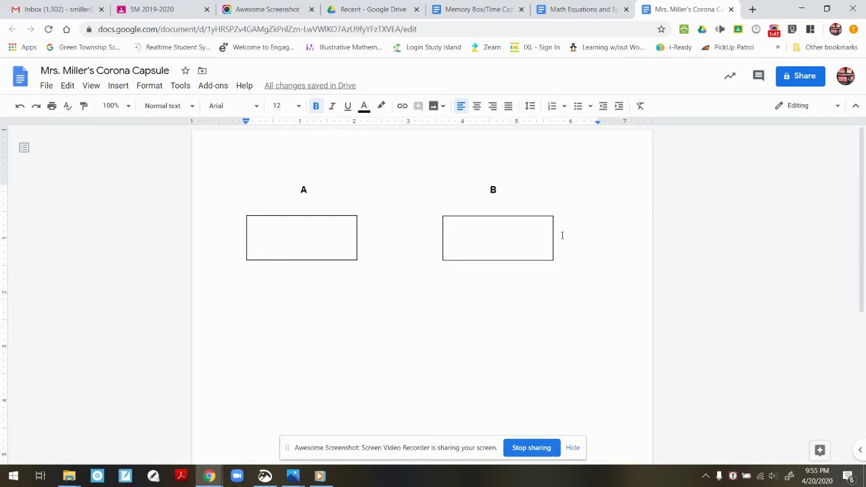
# Type the captions 'Length (l)' and 'Width (w)' under both rectangles.
pyautogui.click(449, 238)
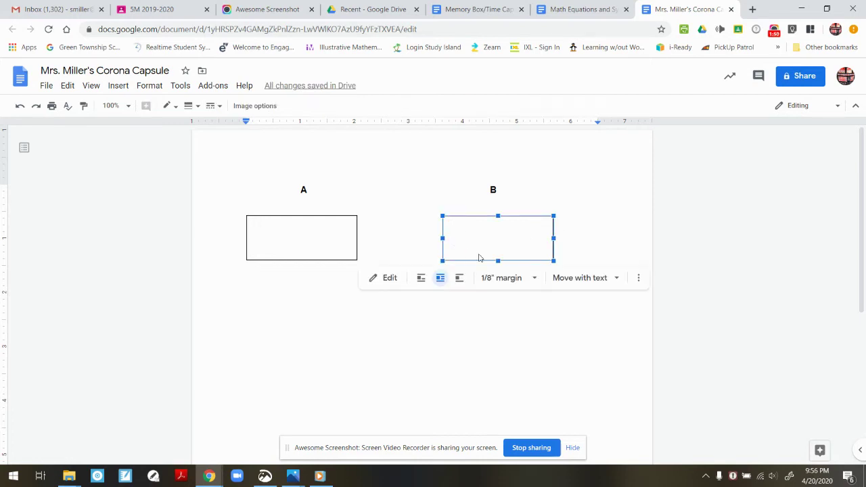
pyautogui.click(433, 255)
pyautogui.press('BackSpace')
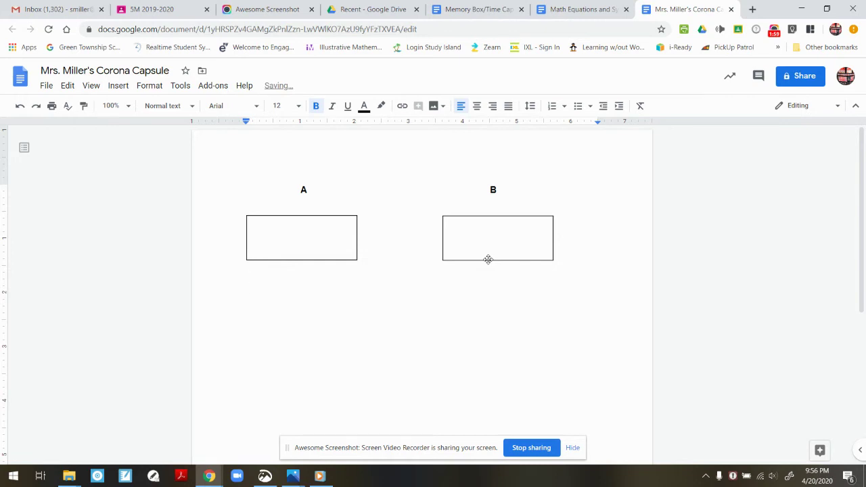
pyautogui.write('length (l)')
pyautogui.press('Tab')
pyautogui.write('Width')
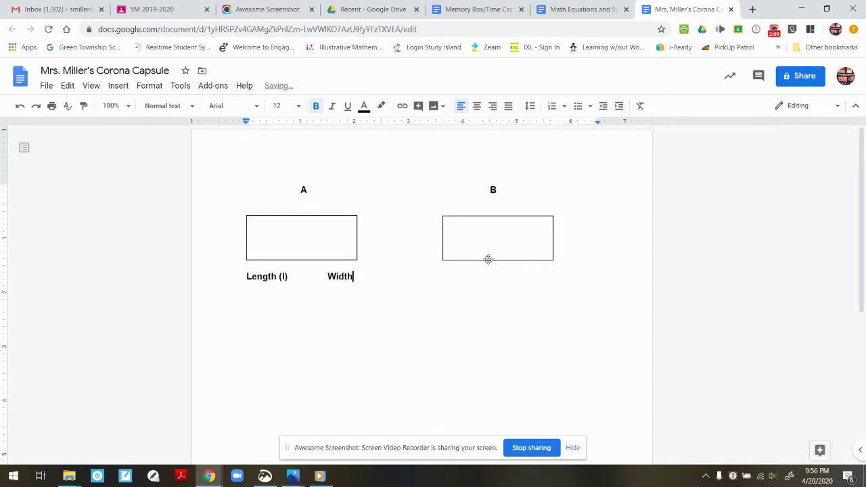
pyautogui.write(' (w)Length (l)     Width (w)')
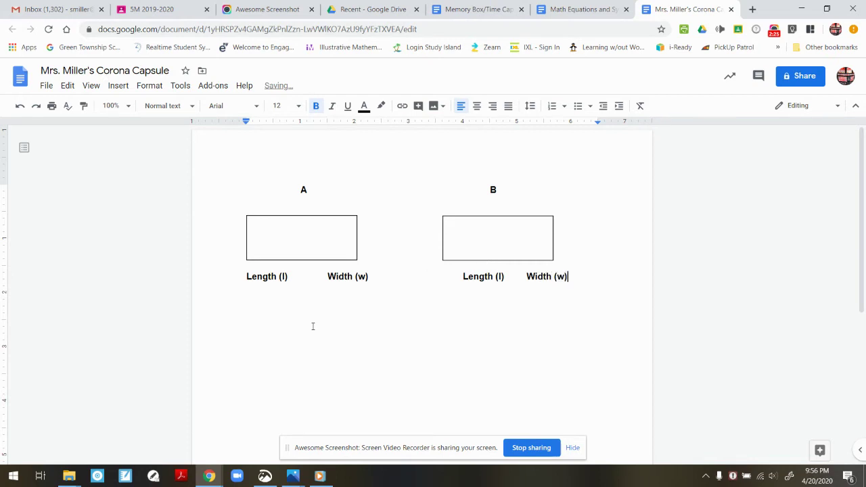
# Adjust the indent of A's captions and start an empty line after B's Width label.
pyautogui.click(246, 277)
pyautogui.press('Tab')
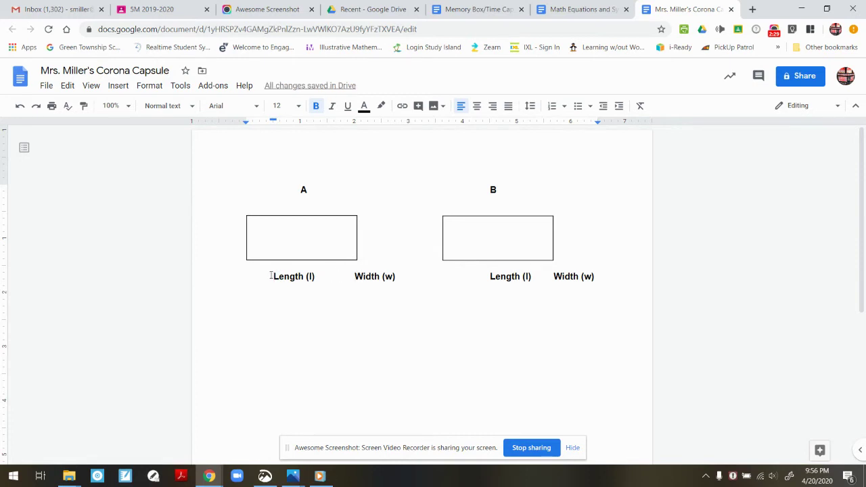
pyautogui.press('BackSpace')
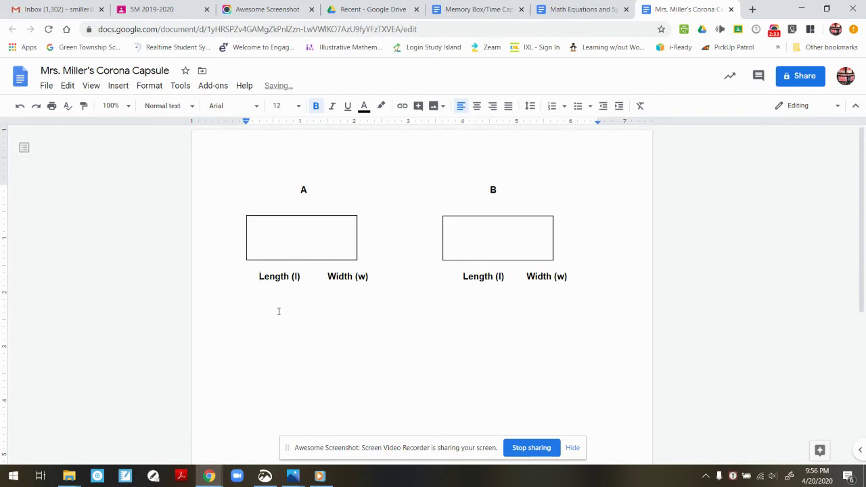
pyautogui.click(379, 303)
pyautogui.click(601, 283)
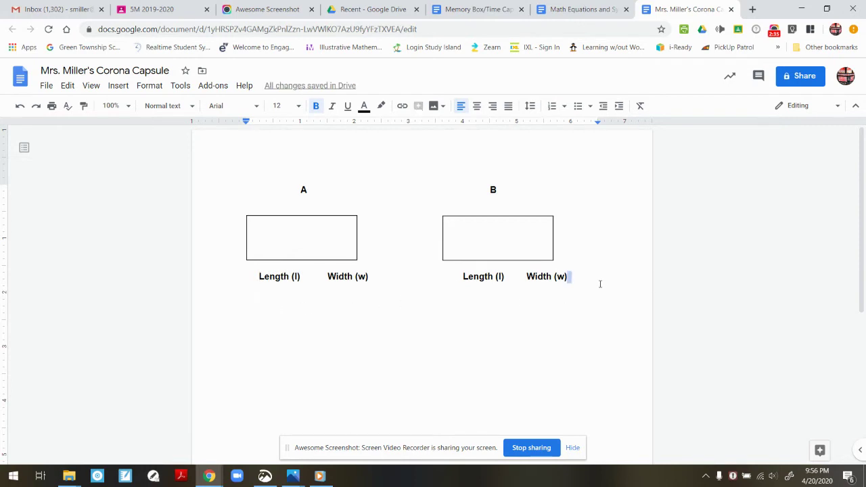
pyautogui.press('Return')
# Insert a (1/16) equation with parentheses and a fraction, then begin a second equation beside it.
pyautogui.click(118, 87)
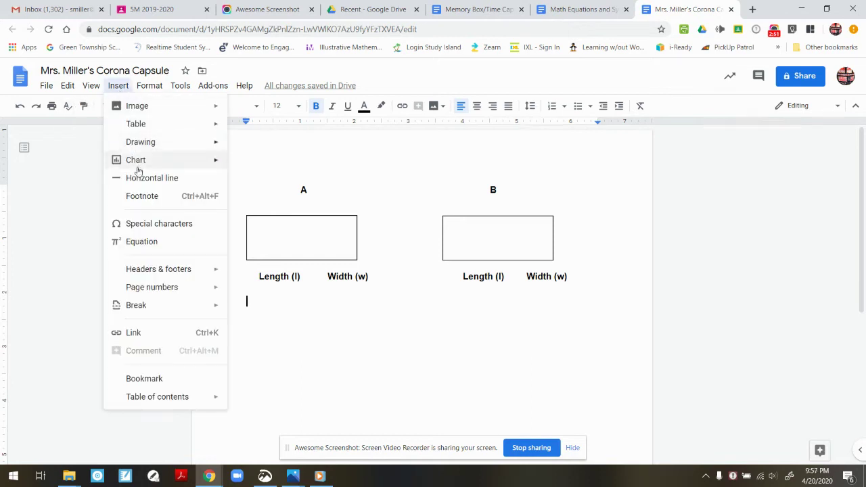
pyautogui.click(143, 242)
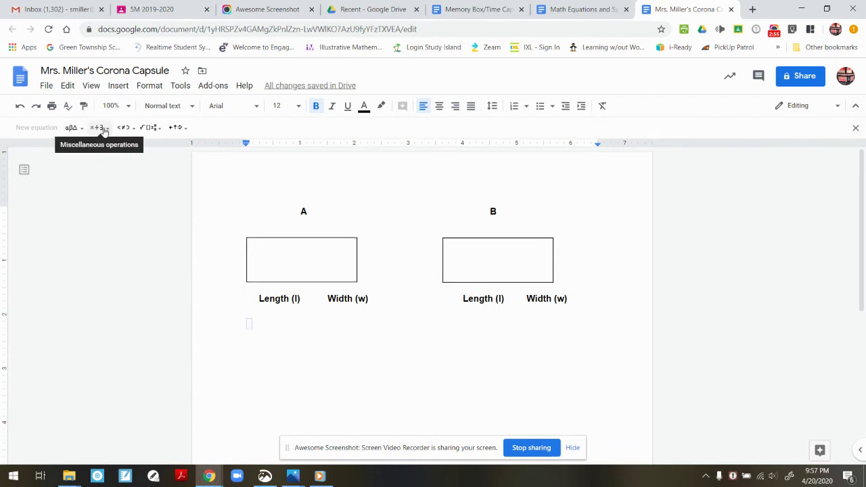
pyautogui.click(160, 131)
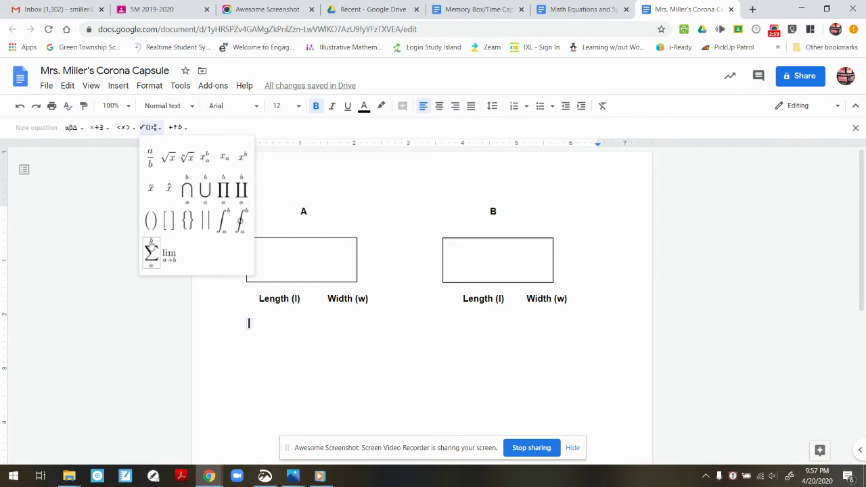
pyautogui.click(151, 222)
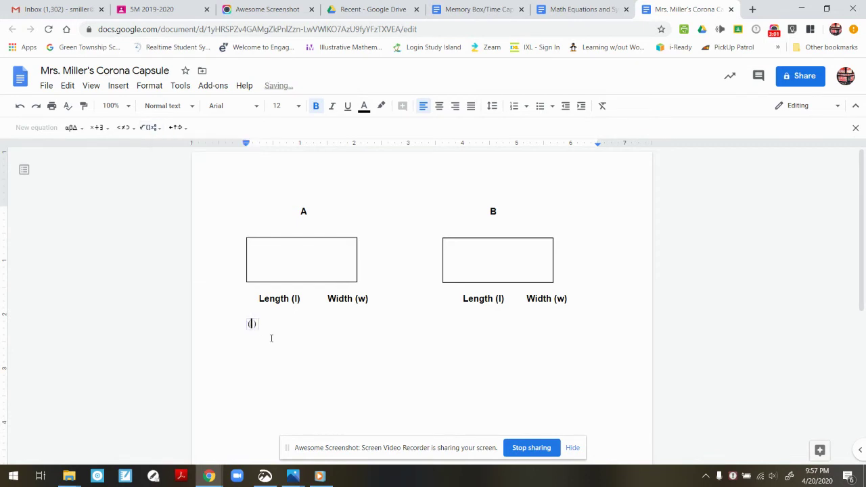
pyautogui.click(144, 132)
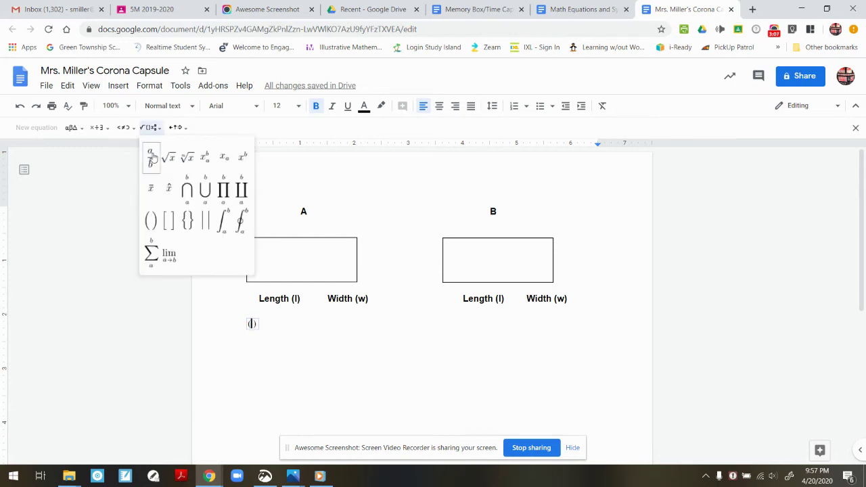
pyautogui.click(150, 157)
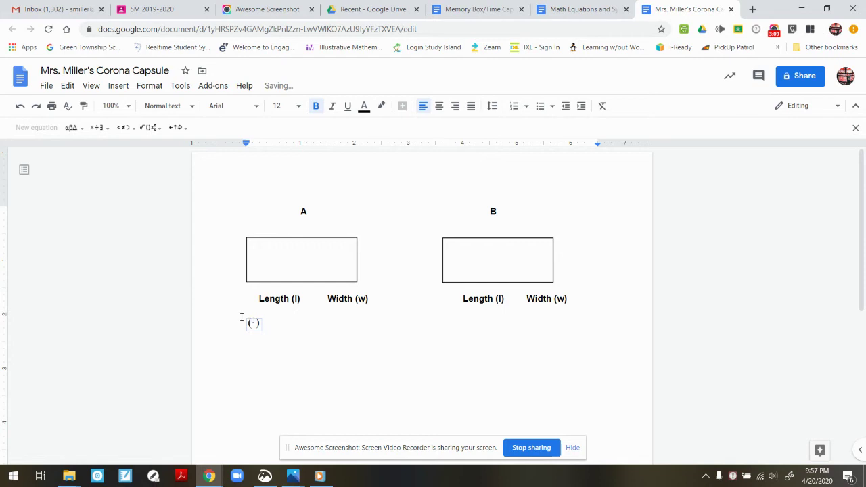
pyautogui.write('1/')
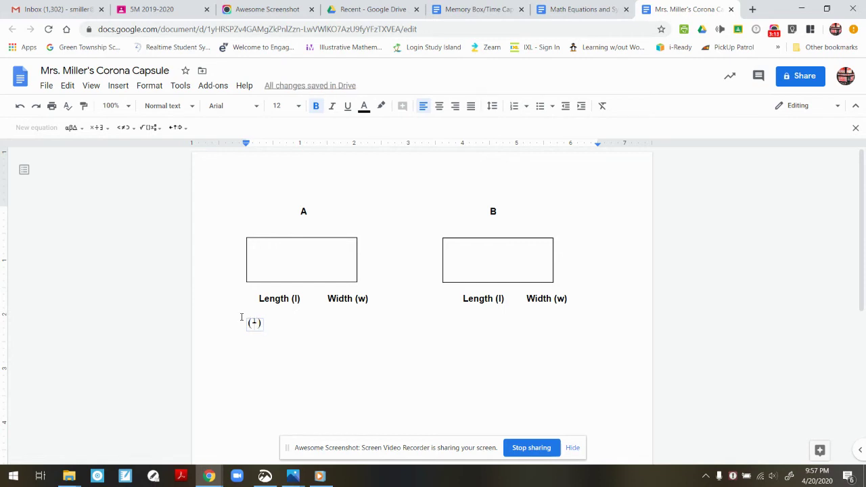
pyautogui.write('16')
pyautogui.press('Right')
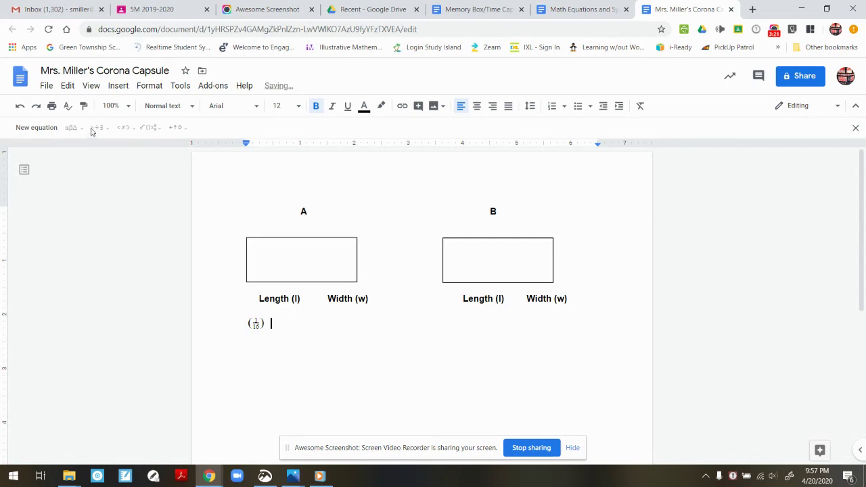
pyautogui.click(47, 130)
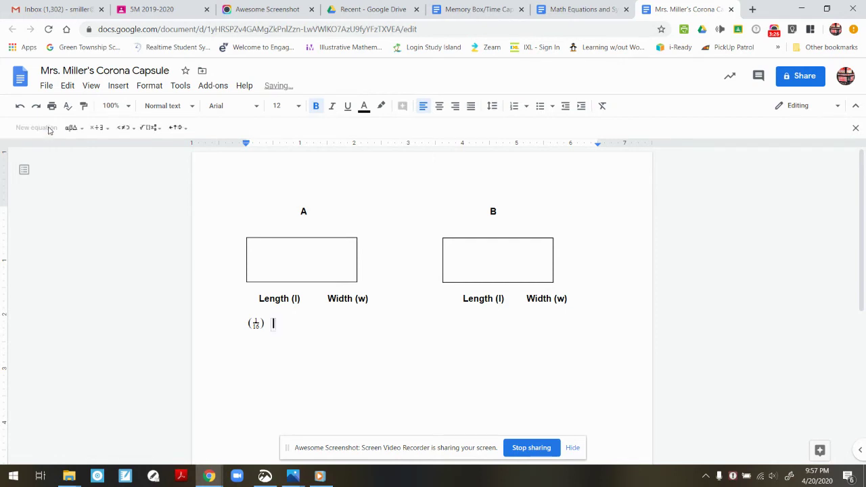
pyautogui.click(149, 128)
# Enter A's length as the mixed number 11 15/16, then tab over under Width.
pyautogui.click(150, 162)
pyautogui.write('15')
pyautogui.press('Down')
pyautogui.write('16')
pyautogui.press('Up')
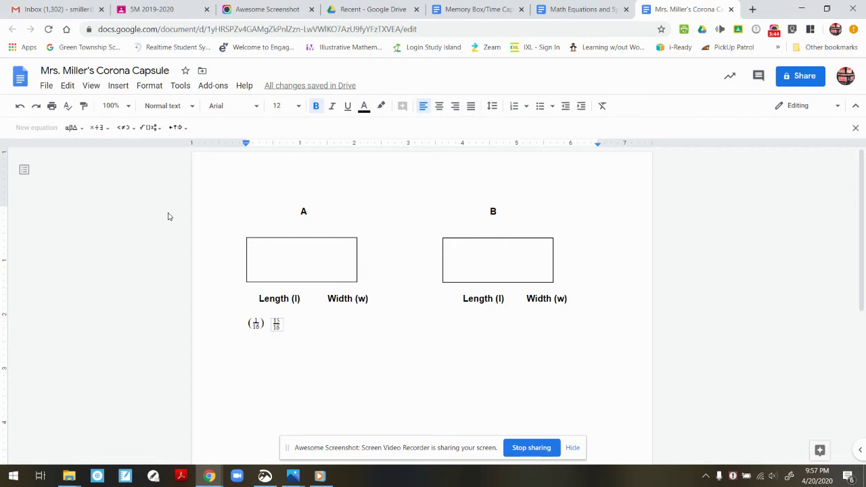
pyautogui.write('11')
pyautogui.click(303, 327)
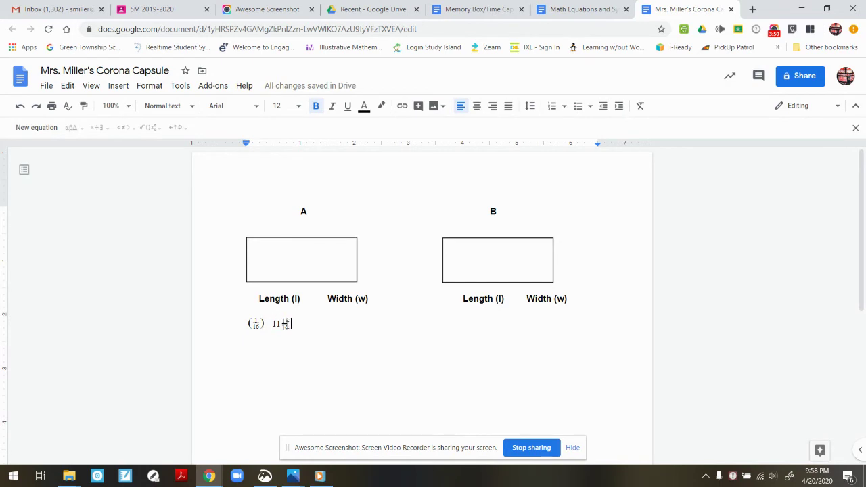
pyautogui.click(326, 317)
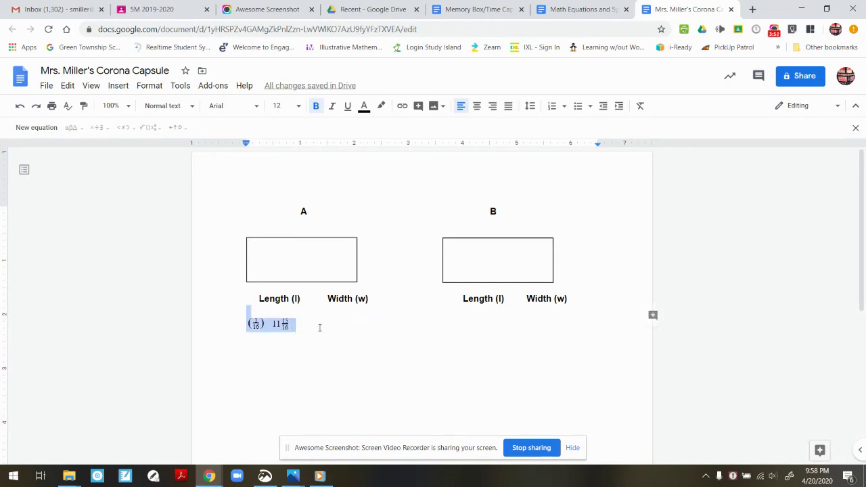
pyautogui.press('Tab')
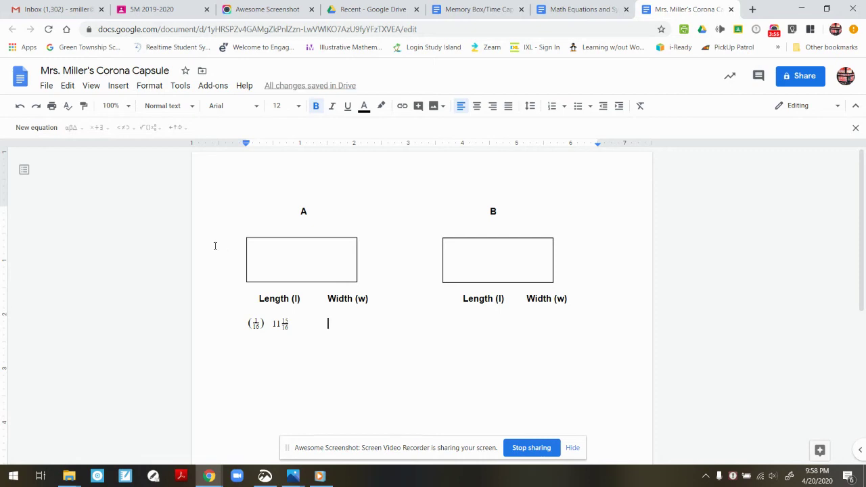
# Add a new equation with A's width 3 15/16, then tab toward B's Length column.
pyautogui.click(49, 132)
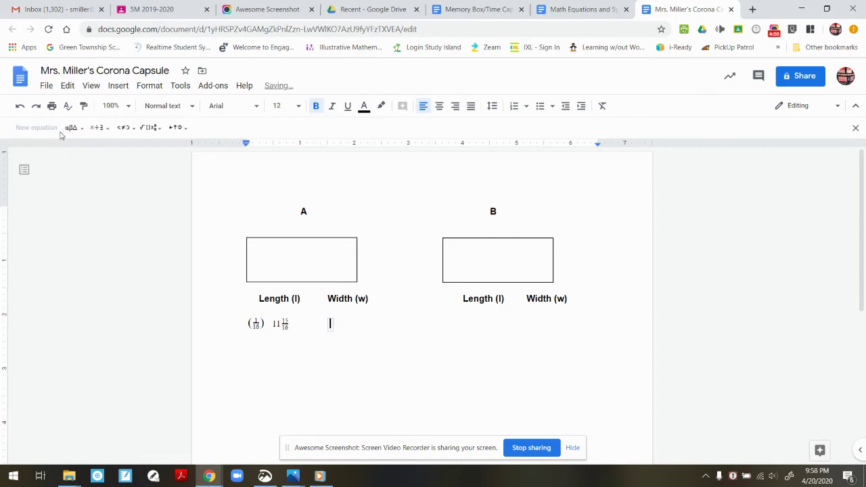
pyautogui.click(154, 130)
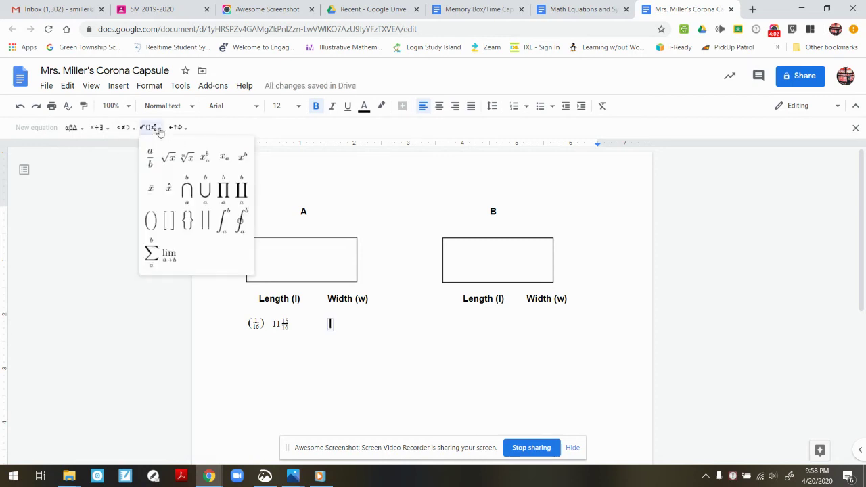
pyautogui.click(156, 161)
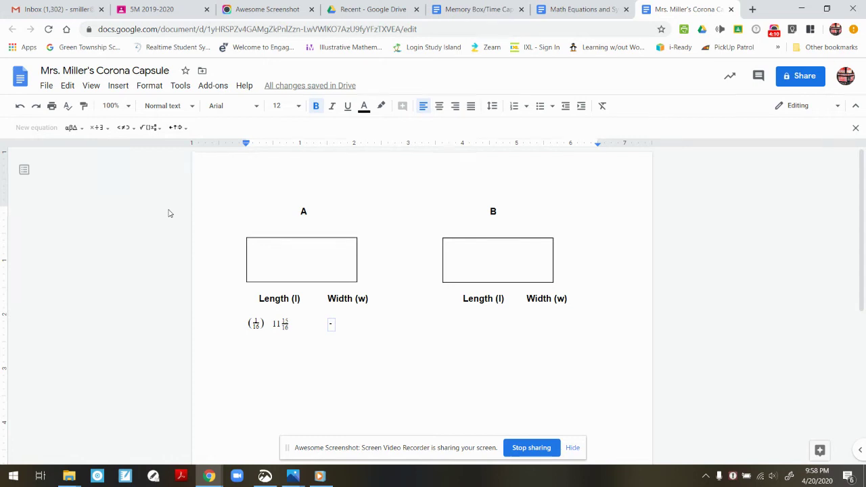
pyautogui.write('3')
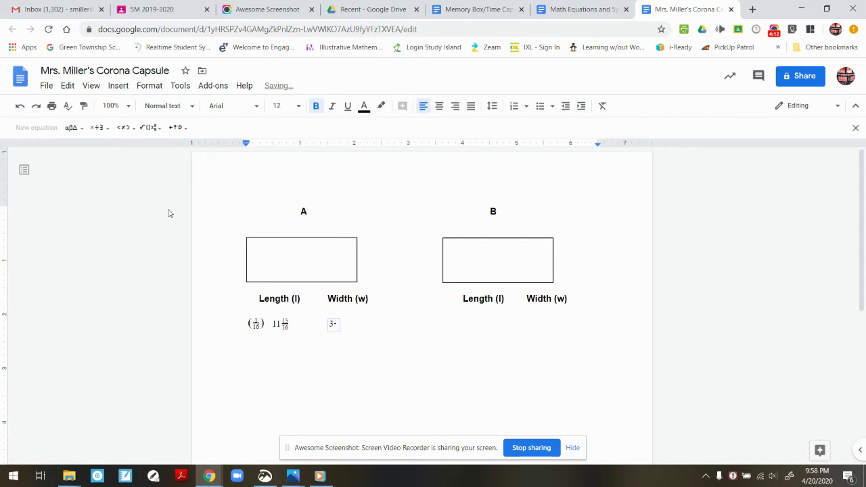
pyautogui.write('^')
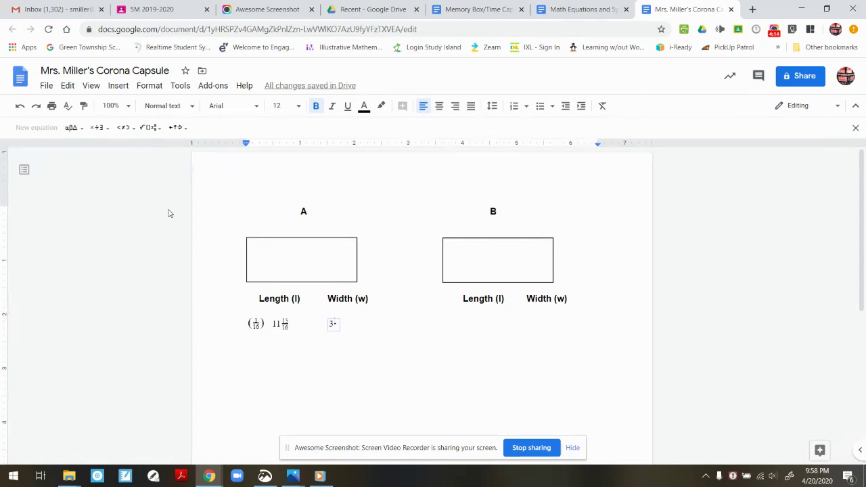
pyautogui.write('15')
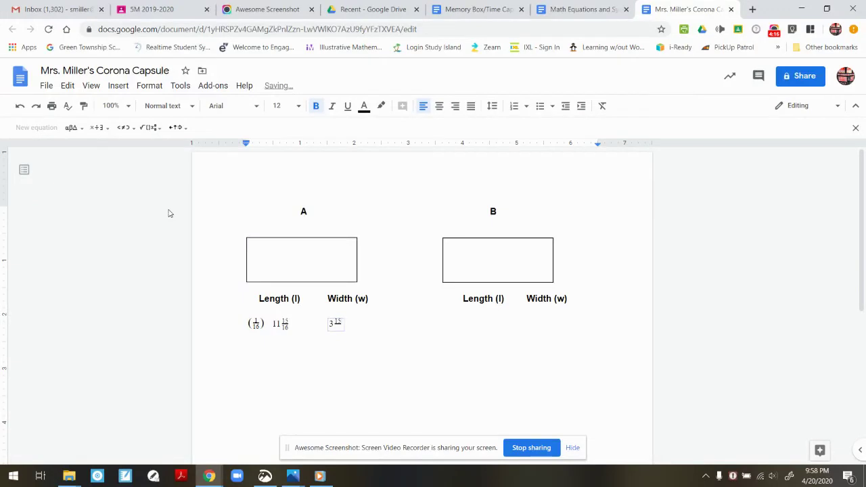
pyautogui.press('Down')
pyautogui.write('16')
pyautogui.click(361, 324)
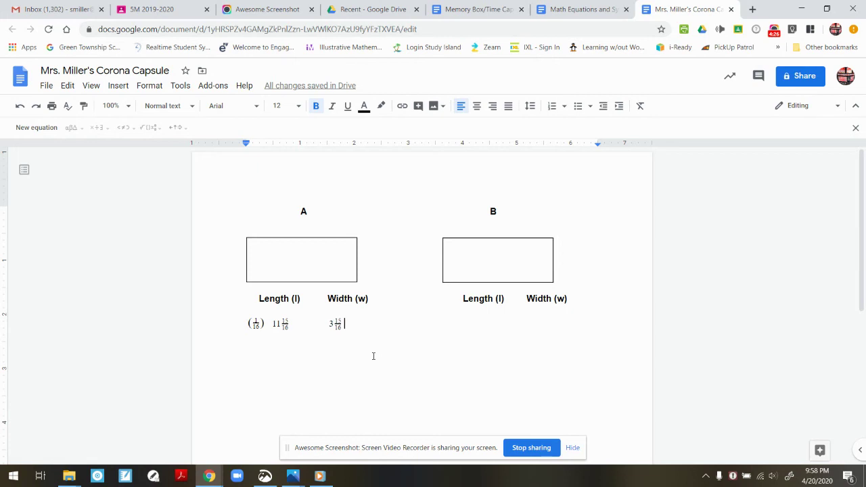
pyautogui.press('Tab')
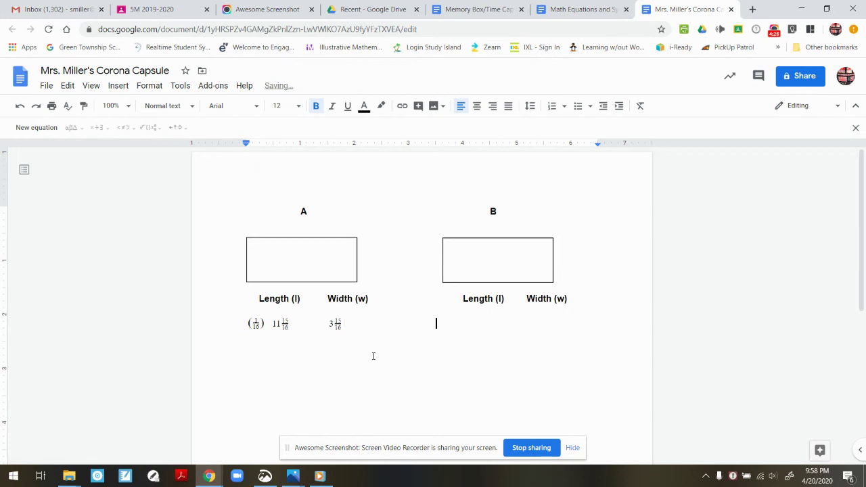
# Insert a (1/16) equation opening rectangle B's row, then start a new line.
pyautogui.click(48, 128)
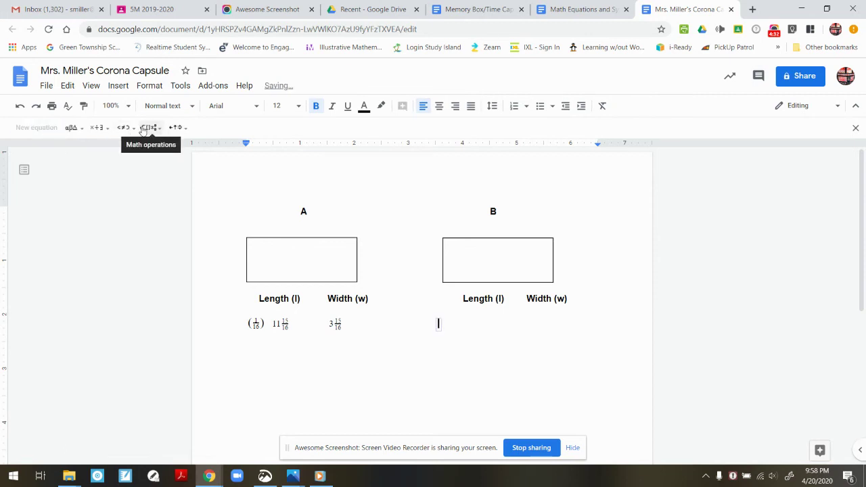
pyautogui.click(148, 128)
pyautogui.click(149, 227)
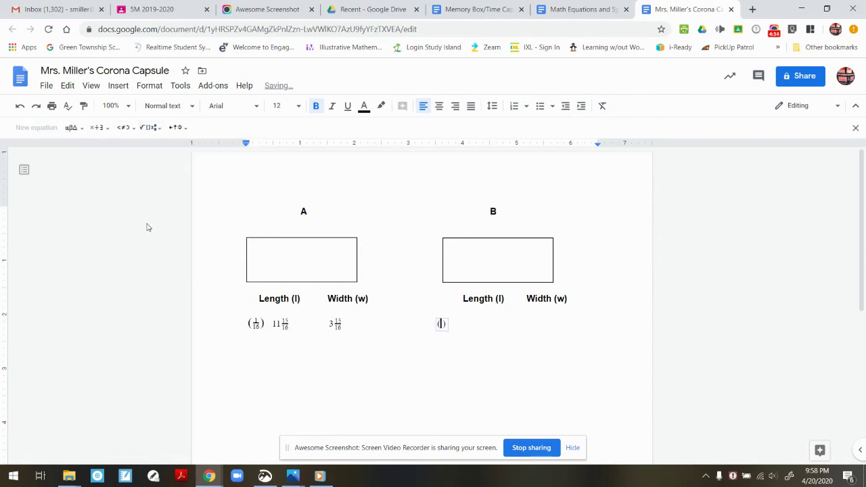
pyautogui.click(148, 128)
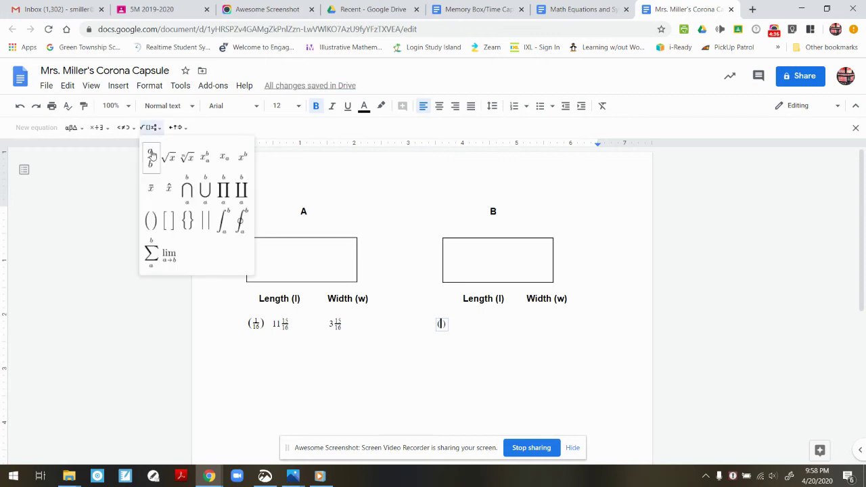
pyautogui.click(402, 332)
pyautogui.write('1/1')
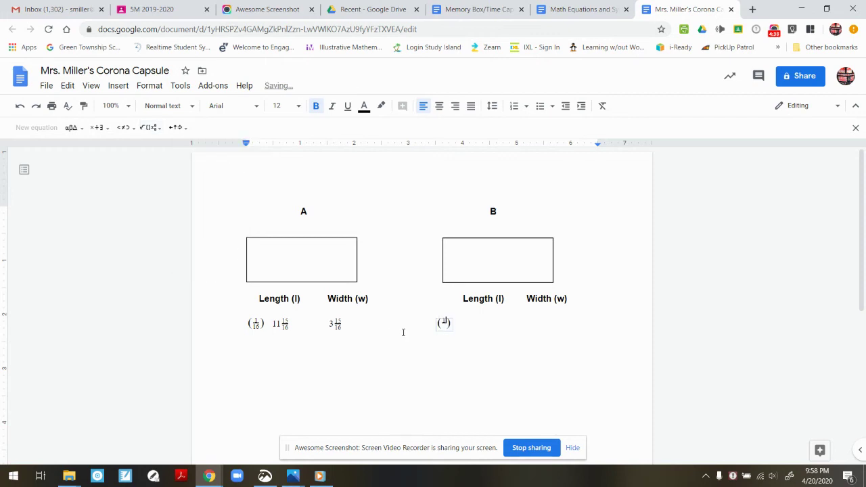
pyautogui.write('6')
pyautogui.click(483, 328)
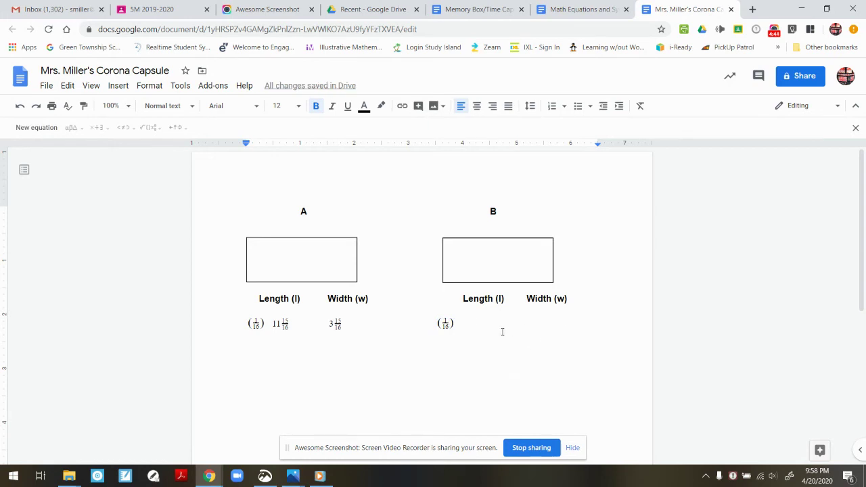
pyautogui.press('Return')
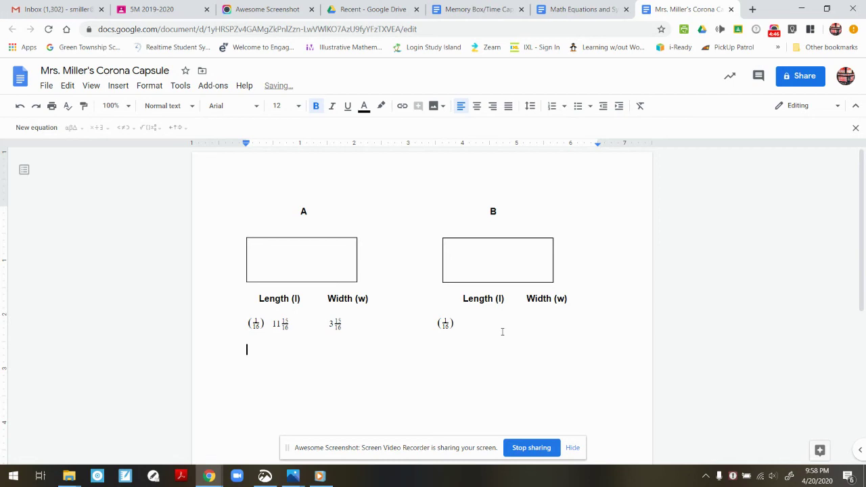
# Add a (1/8) equation starting the next row under A and tab across.
pyautogui.click(22, 129)
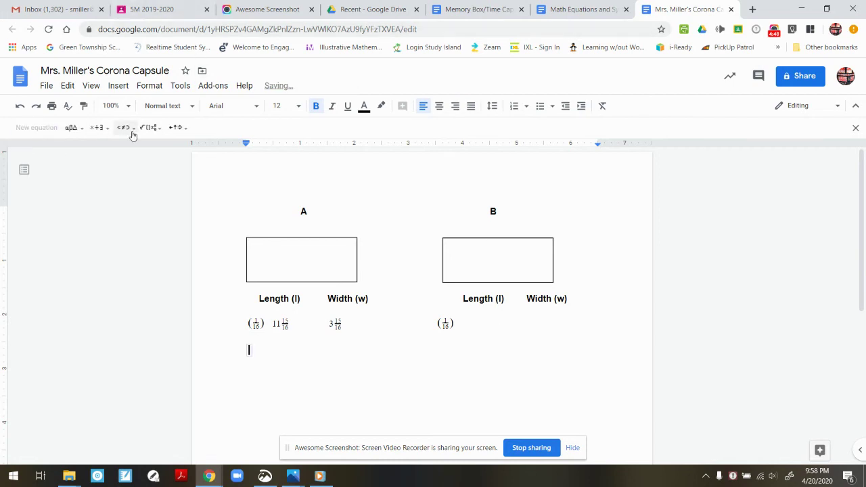
pyautogui.click(146, 133)
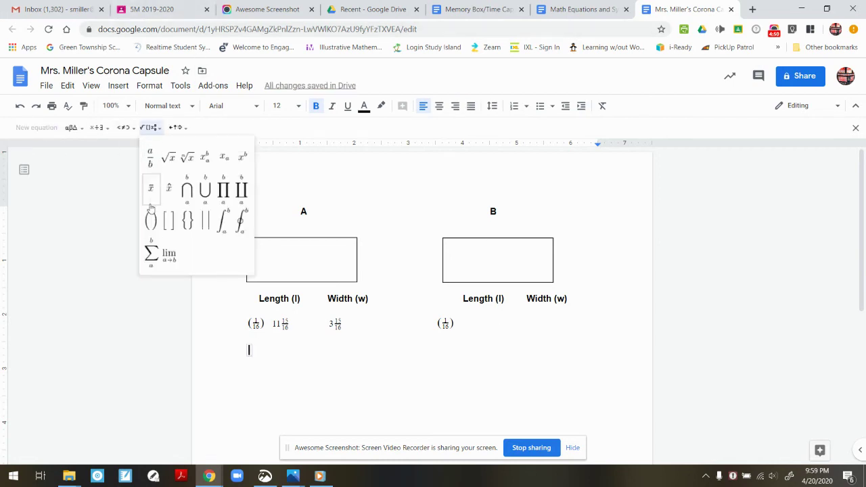
pyautogui.click(149, 230)
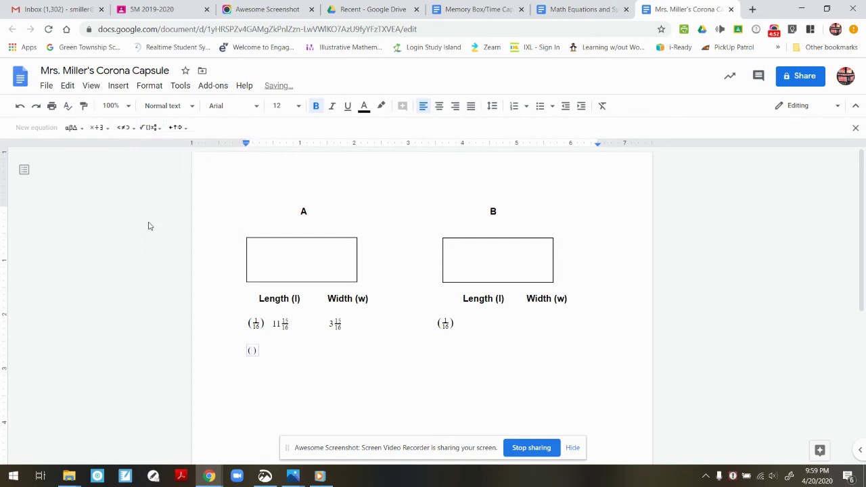
pyautogui.click(151, 128)
pyautogui.click(150, 158)
pyautogui.write('1/')
pyautogui.press('Down')
pyautogui.write('8')
pyautogui.press('Right')
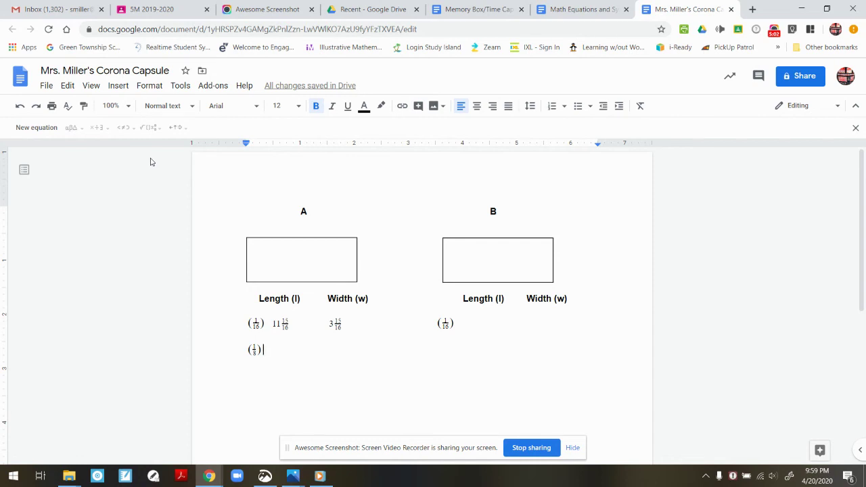
pyautogui.press('Tab')
pyautogui.press('Tab')
# Replace a stray typed parenthesis with a (1/8) equation under rectangle B.
pyautogui.write('(')
pyautogui.press('BackSpace')
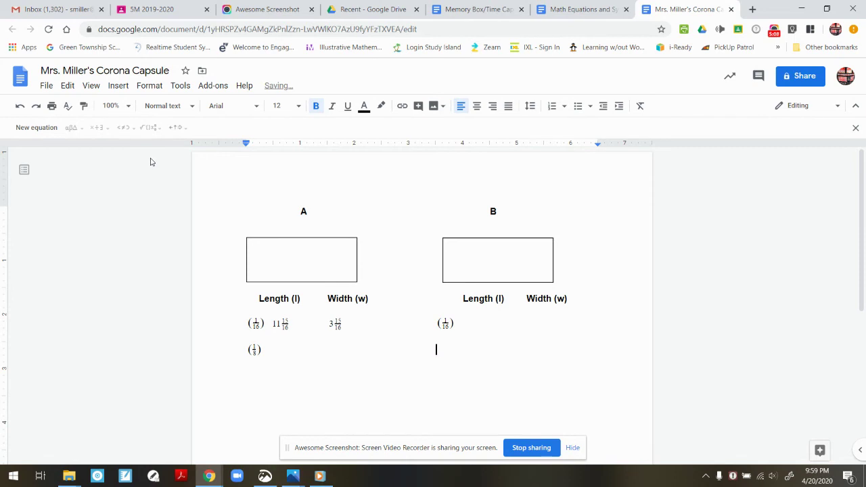
pyautogui.click(43, 128)
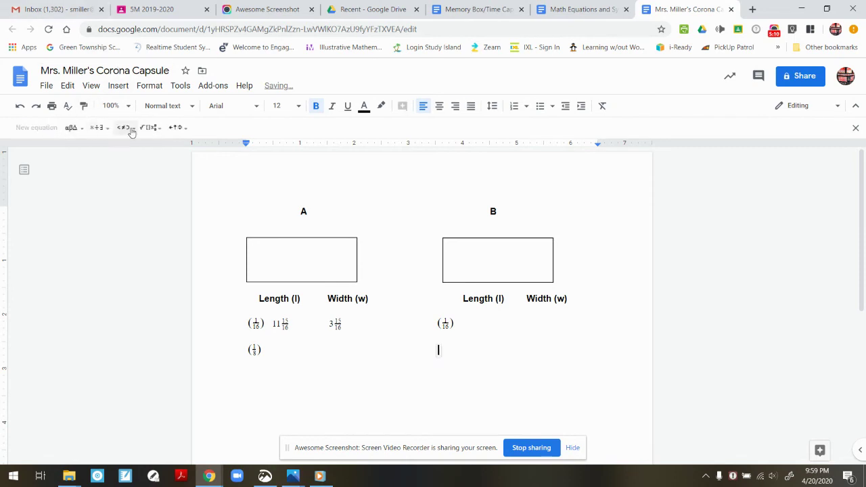
pyautogui.click(148, 127)
pyautogui.click(150, 220)
pyautogui.click(148, 129)
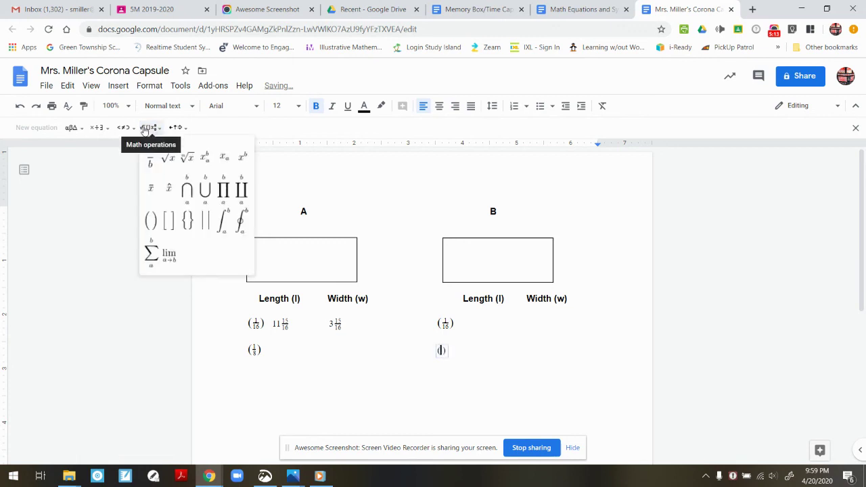
pyautogui.click(150, 162)
pyautogui.write('1')
pyautogui.press('Down')
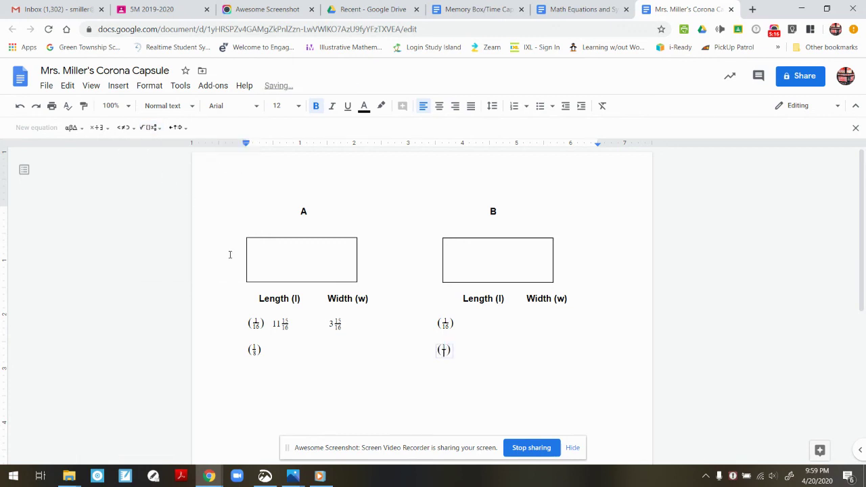
pyautogui.write('8')
pyautogui.press('Right')
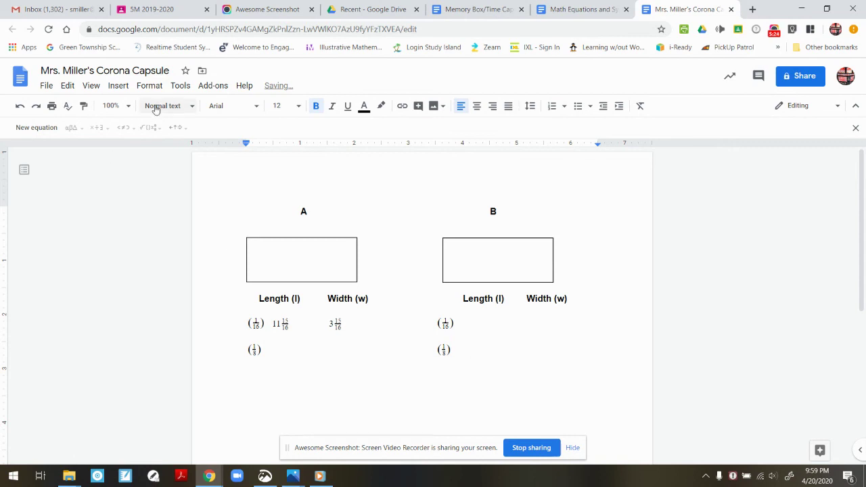
# Add a new equation with B's length 8 6/8.
pyautogui.click(48, 132)
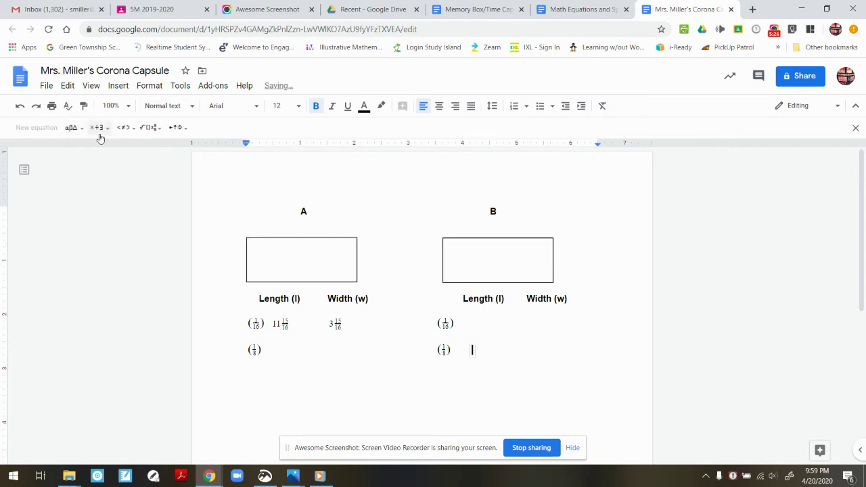
pyautogui.click(153, 130)
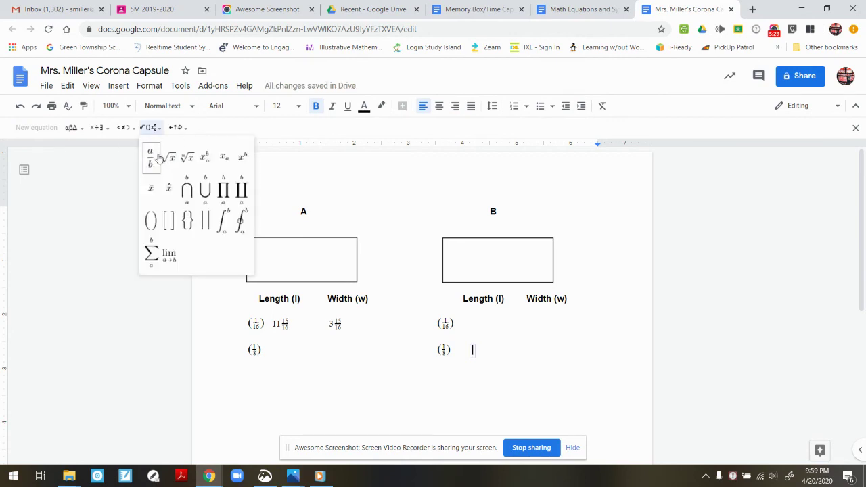
pyautogui.click(199, 206)
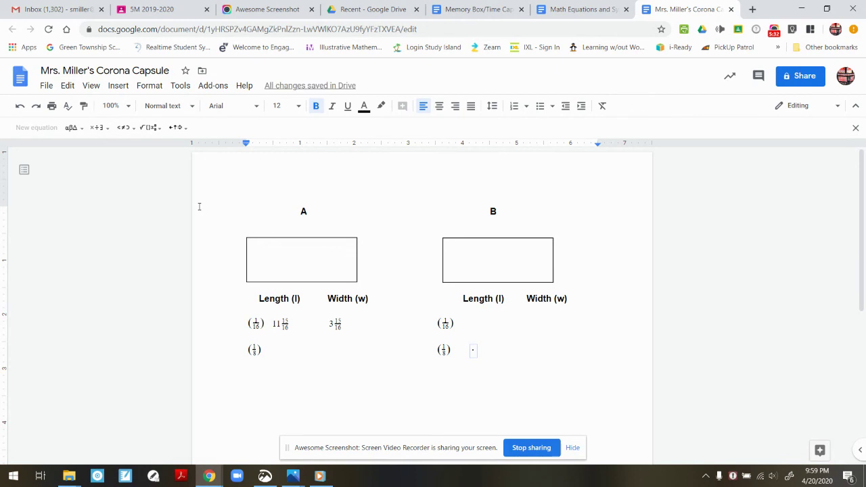
pyautogui.write('8 6/')
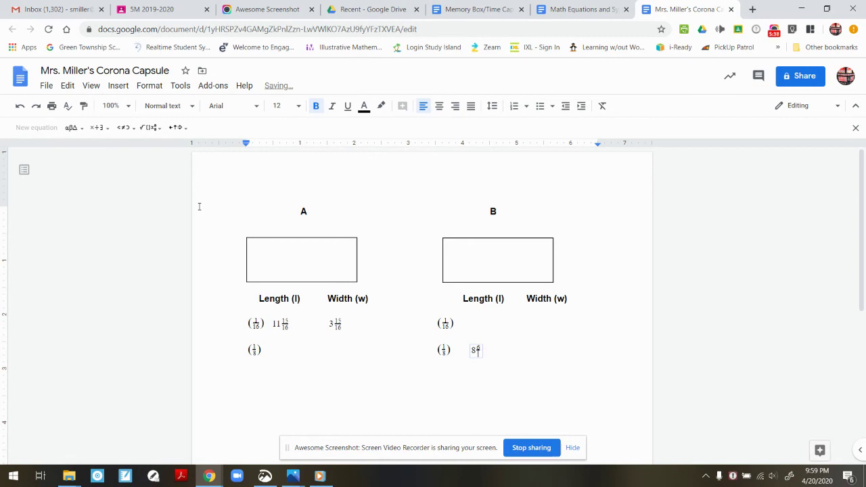
pyautogui.write('8')
pyautogui.click(490, 349)
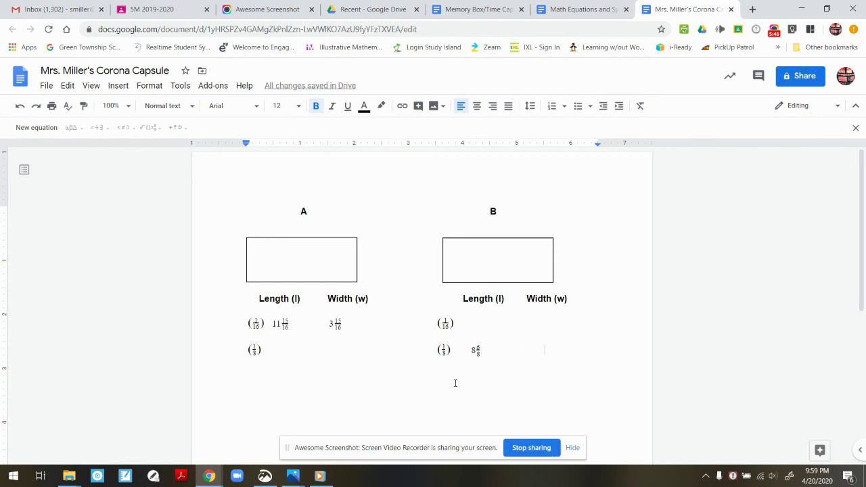
# Start B's width equation and delete the unwanted parentheses that got inserted.
pyautogui.click(42, 127)
pyautogui.click(148, 128)
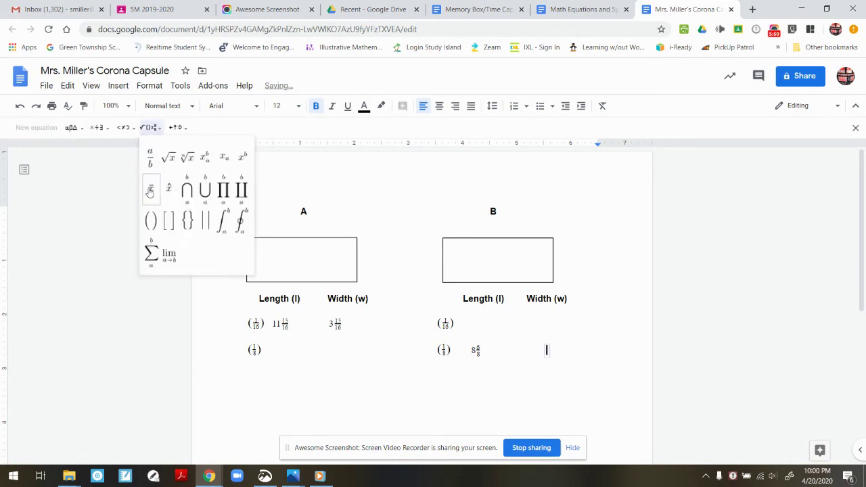
pyautogui.click(151, 219)
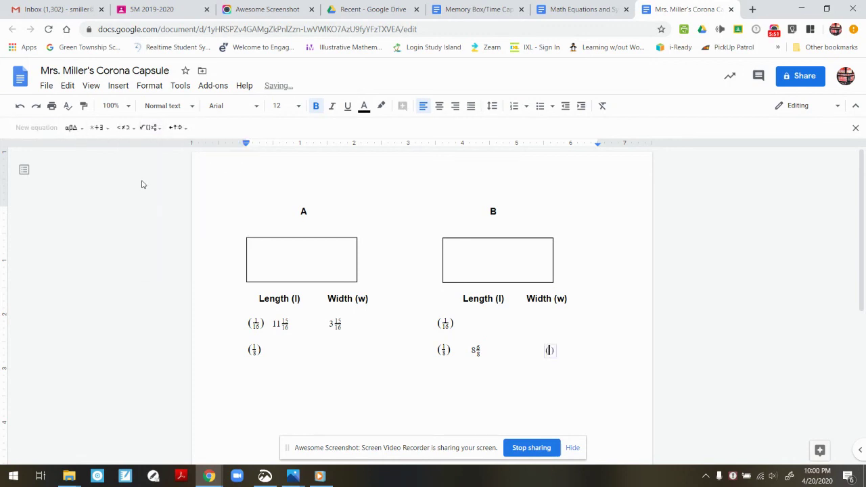
pyautogui.click(149, 129)
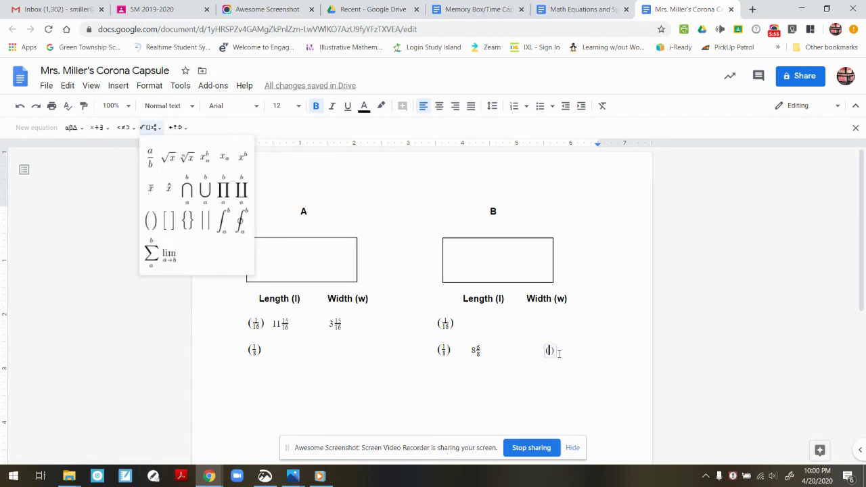
pyautogui.moveTo(559, 353); pyautogui.dragTo(545, 352)
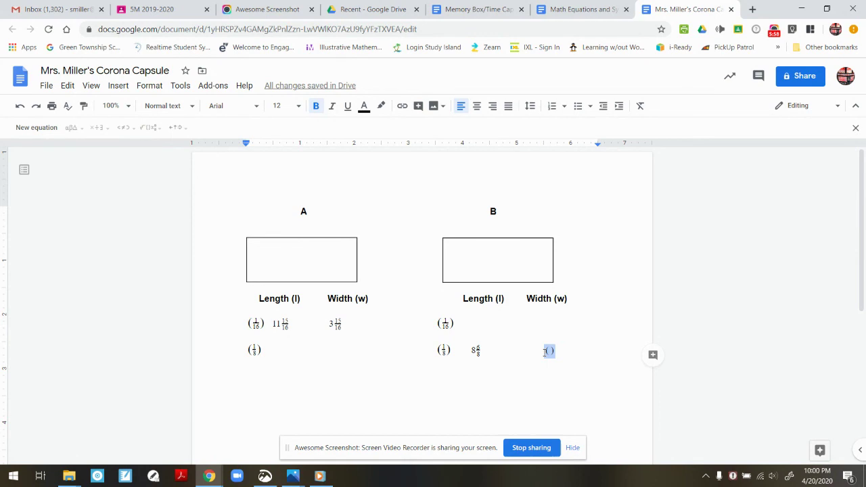
pyautogui.press('BackSpace')
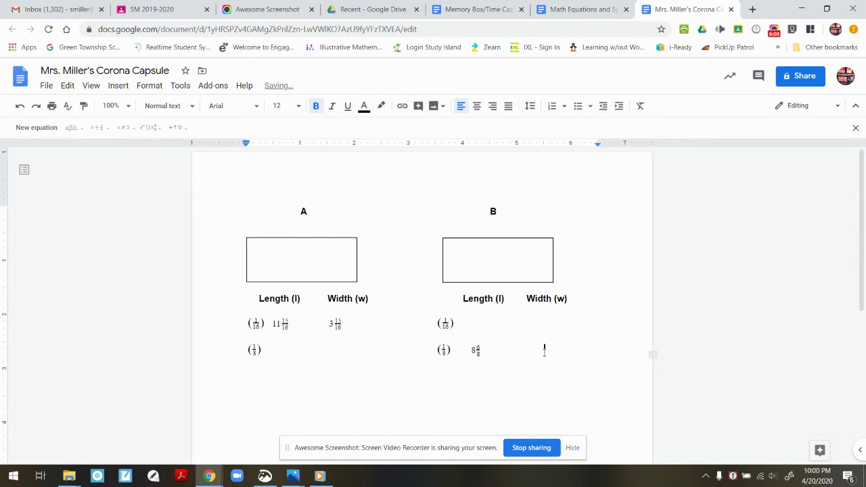
# Enter B's width as a fraction equation showing the mixed number 3 7/8.
pyautogui.click(26, 129)
pyautogui.click(144, 132)
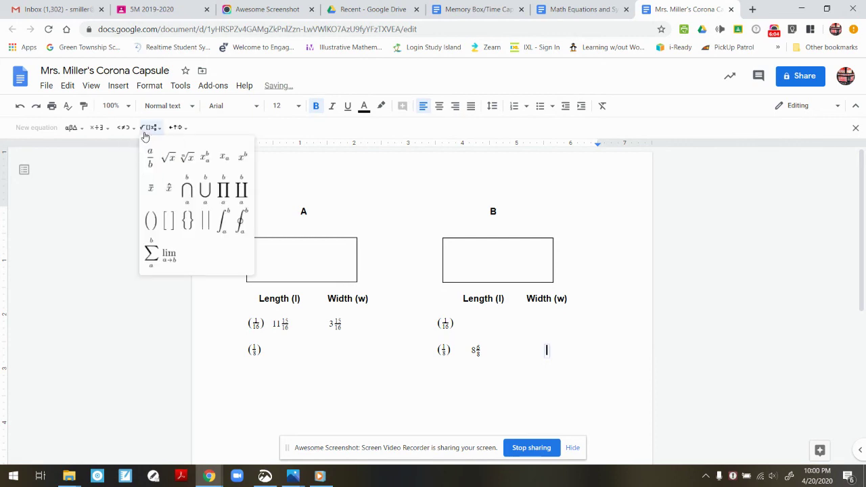
pyautogui.click(155, 168)
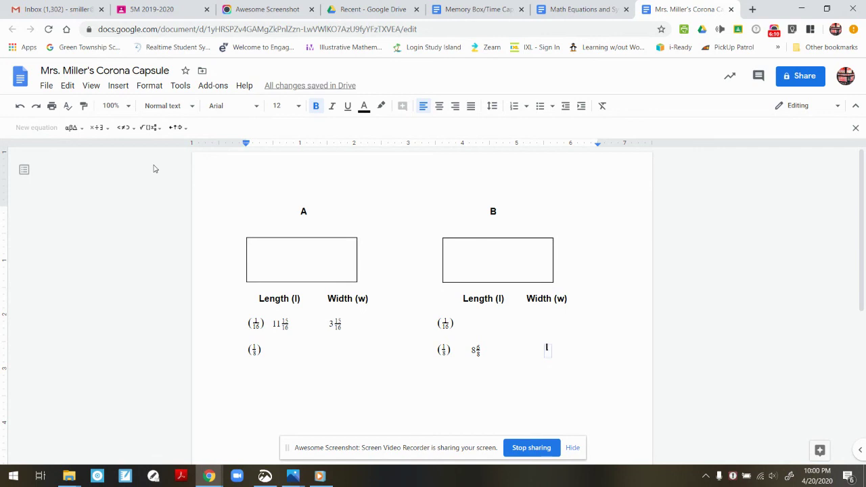
pyautogui.write('3')
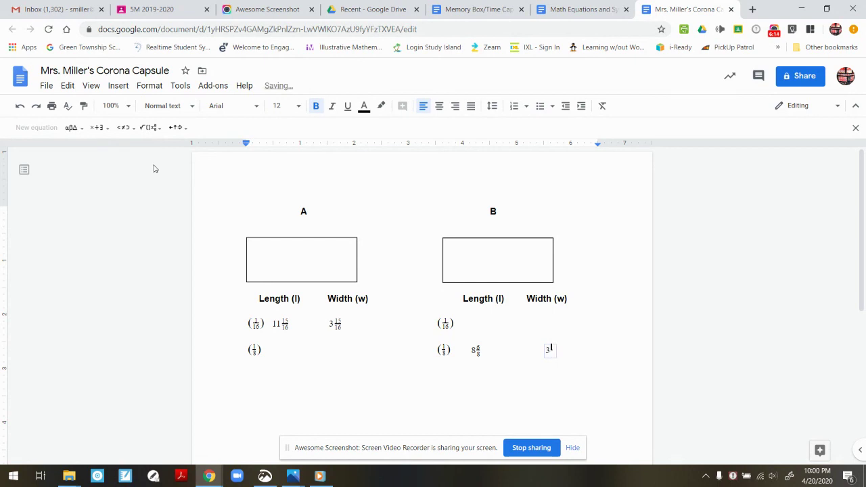
pyautogui.write('1')
pyautogui.press('Down')
pyautogui.write('8')
pyautogui.click(569, 349)
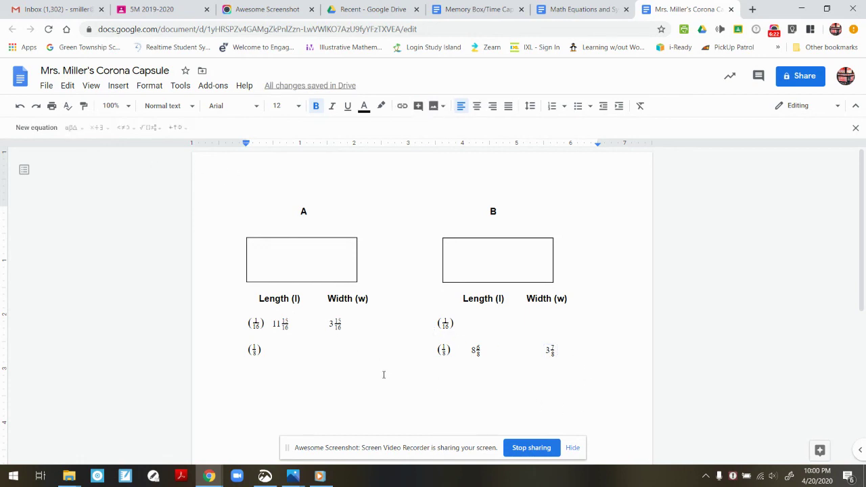